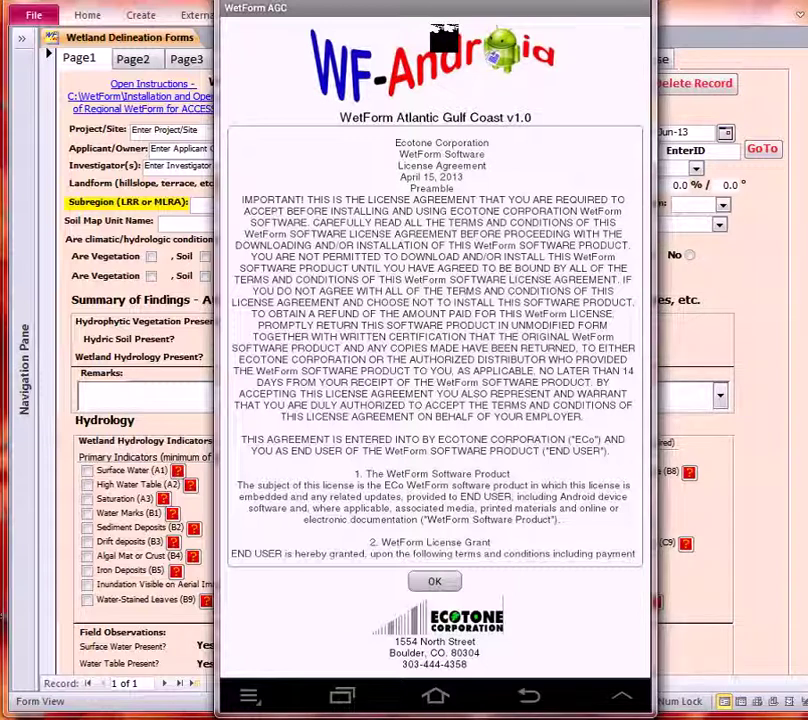
- Accept the licence agreement for WetForm Atlantic Gulf Coast
{"action": "left_click", "coordinate": [691, 5]}
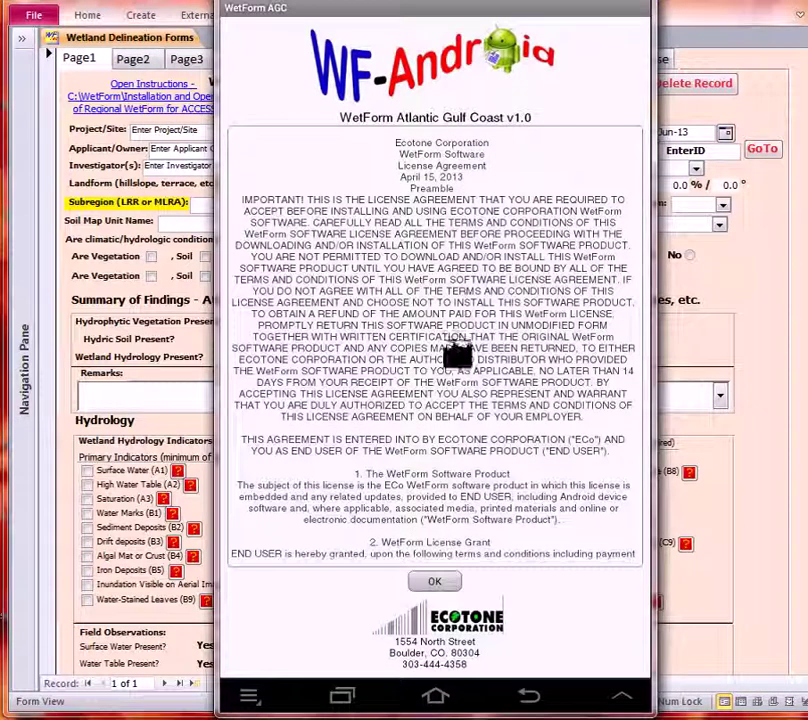
{"action": "left_click", "coordinate": [455, 586]}
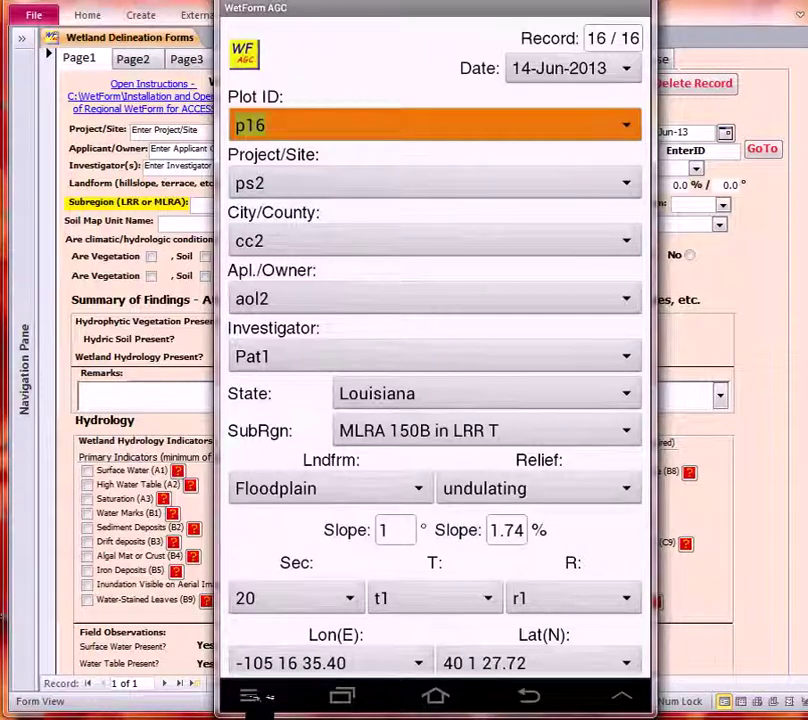
- Look up Indicator S6: Stripped Matrix in the Soil-S section of the AGC Manual help, and return to the project record
{"action": "left_click", "coordinate": [249, 695]}
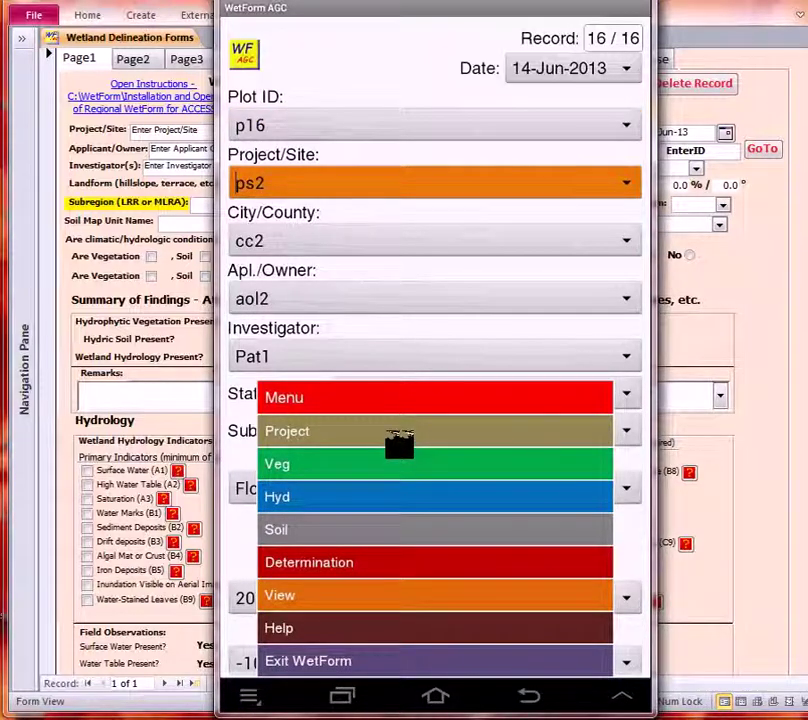
{"action": "left_click", "coordinate": [420, 636]}
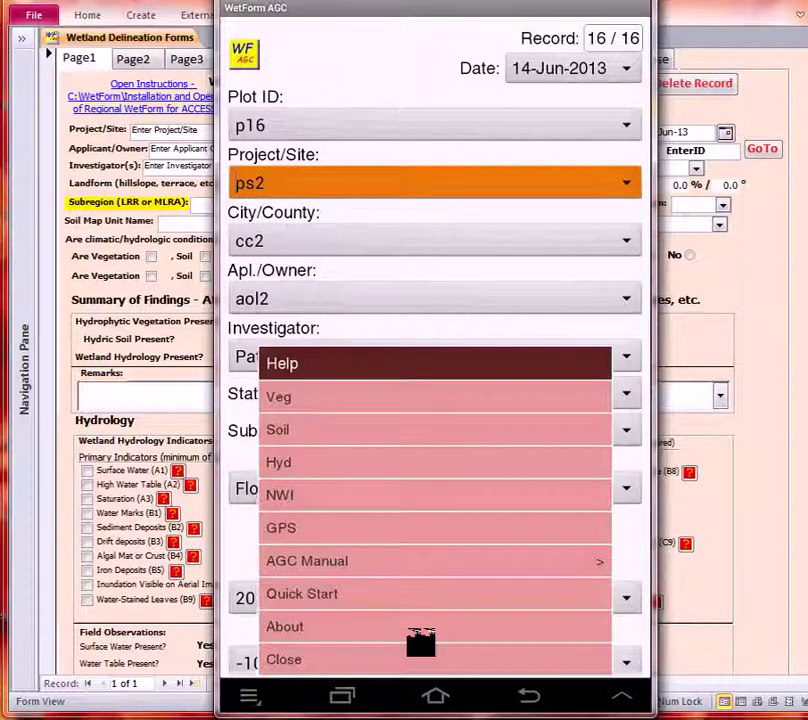
{"action": "left_click", "coordinate": [303, 565]}
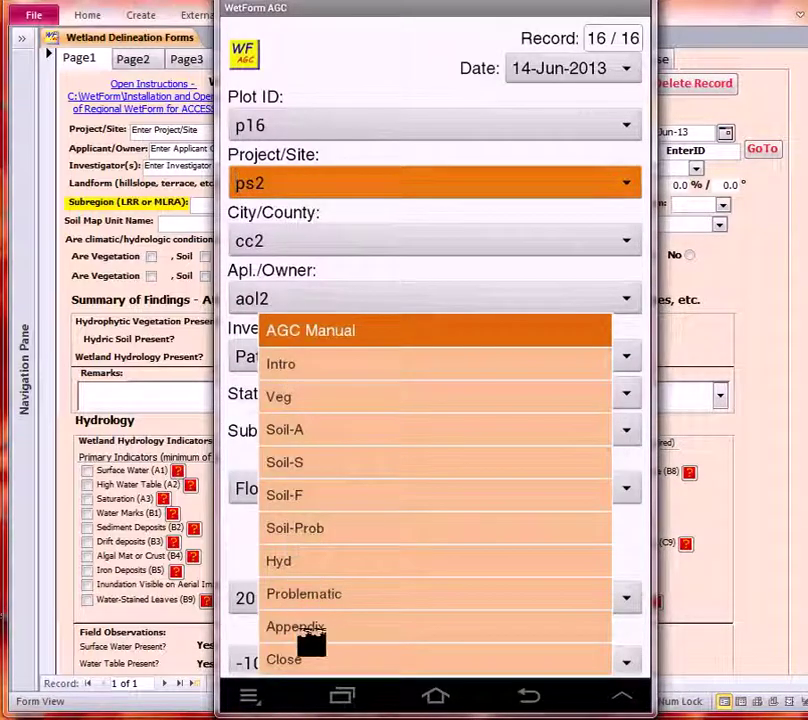
{"action": "left_click", "coordinate": [292, 463]}
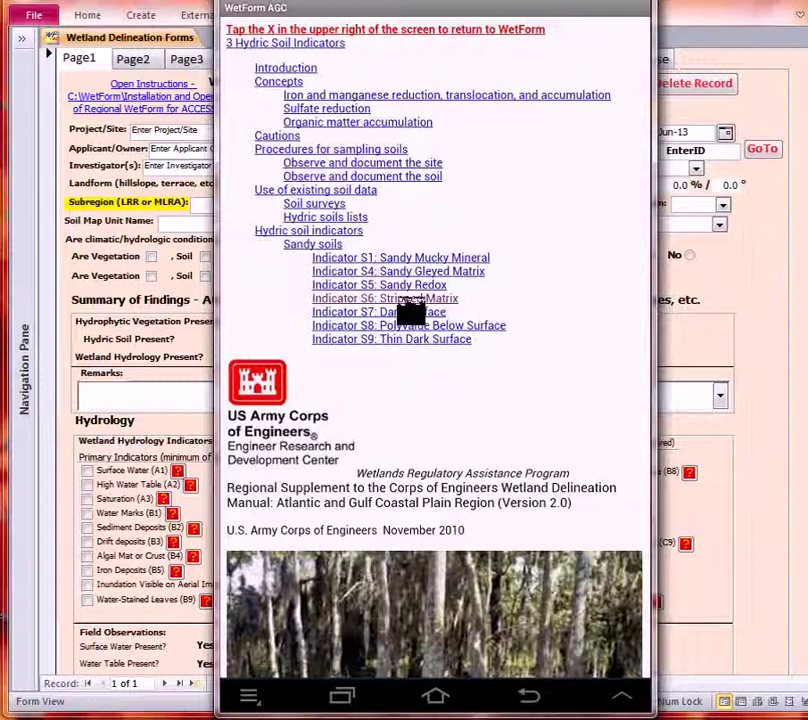
{"action": "left_click", "coordinate": [410, 300]}
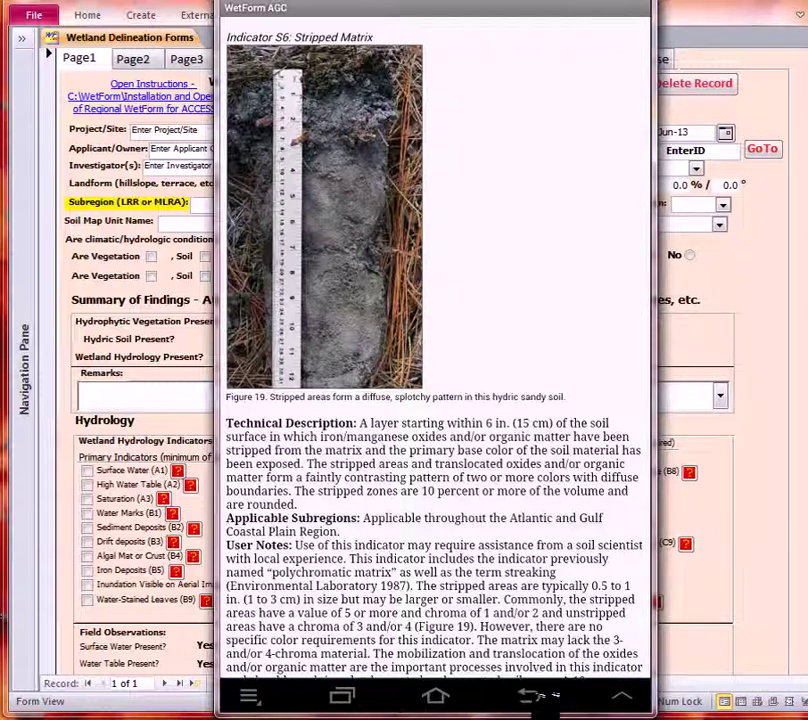
{"action": "left_click", "coordinate": [538, 696]}
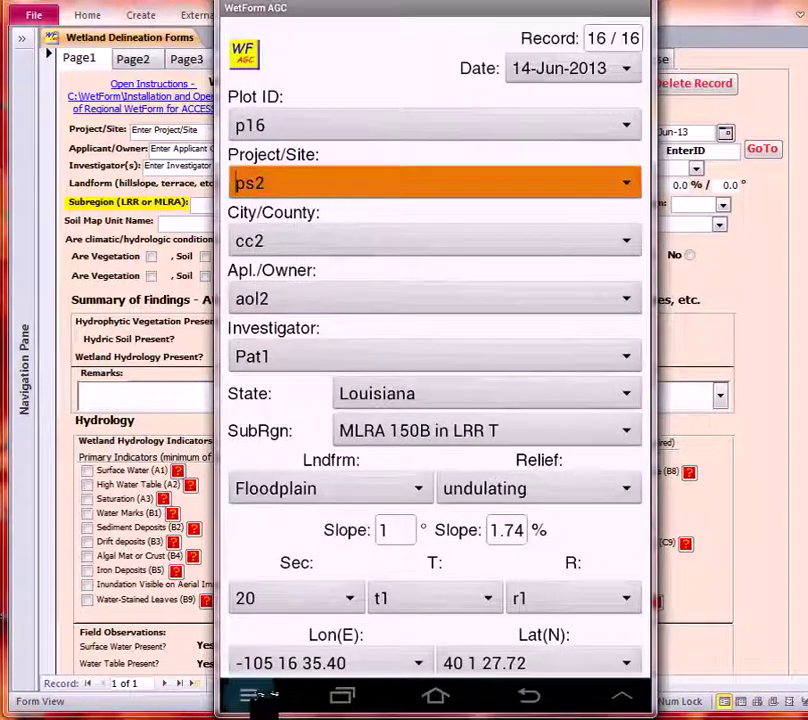
- Open the Project commands, and switch to the Access Wetland Delineation Forms to examine the DataTools export and import functions, including PDA data exchange
{"action": "left_click", "coordinate": [249, 694]}
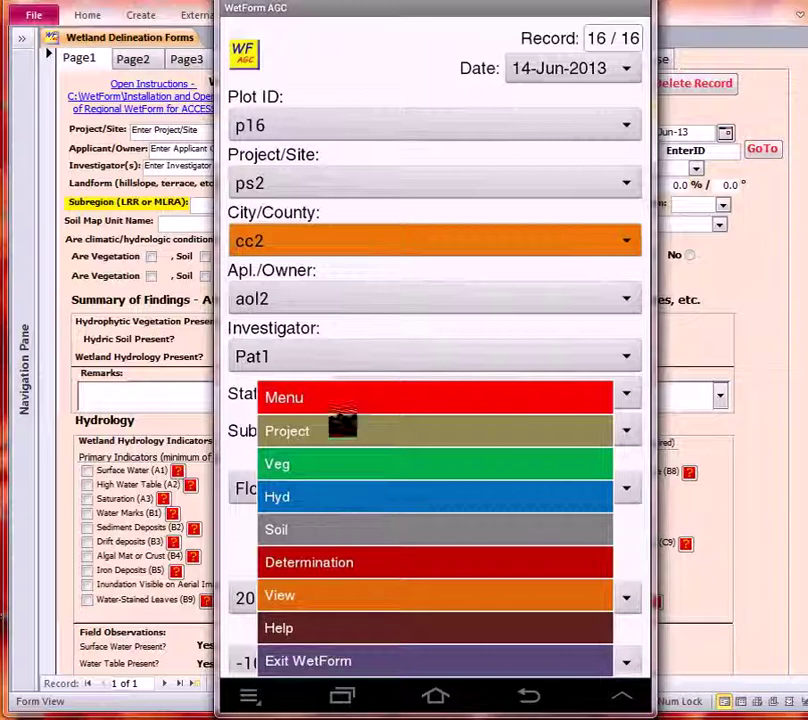
{"action": "left_click", "coordinate": [345, 446]}
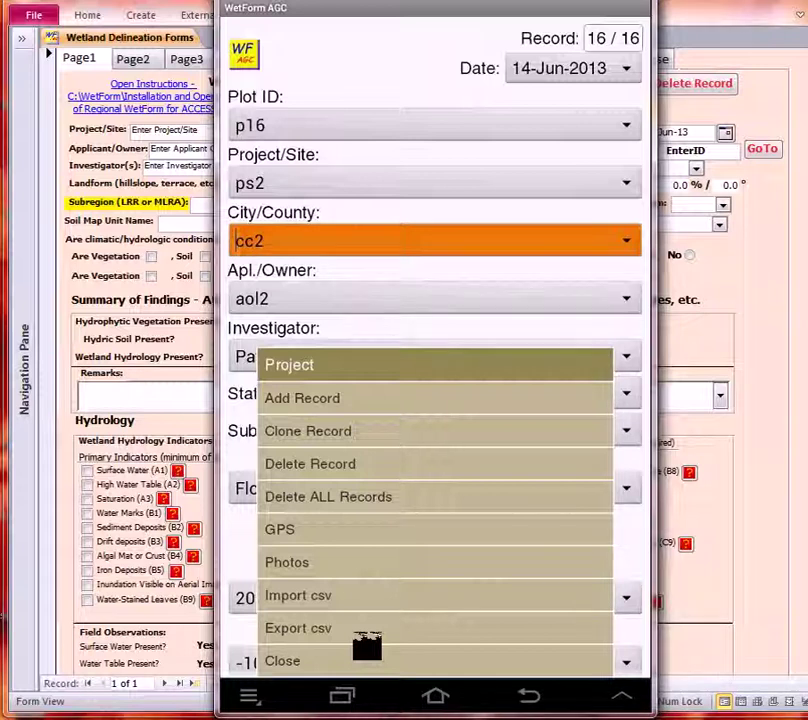
{"action": "left_click", "coordinate": [715, 5]}
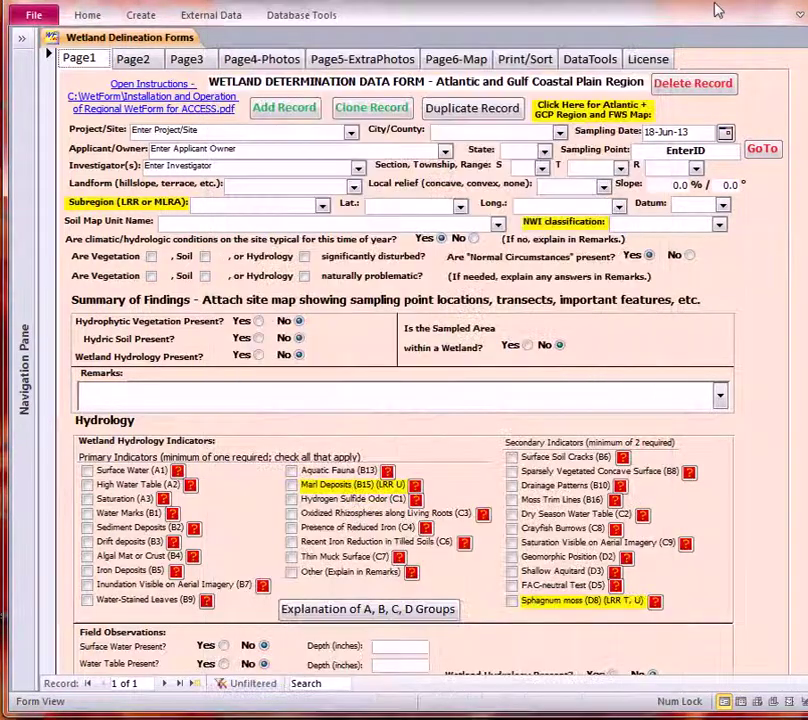
{"action": "left_click", "coordinate": [600, 60]}
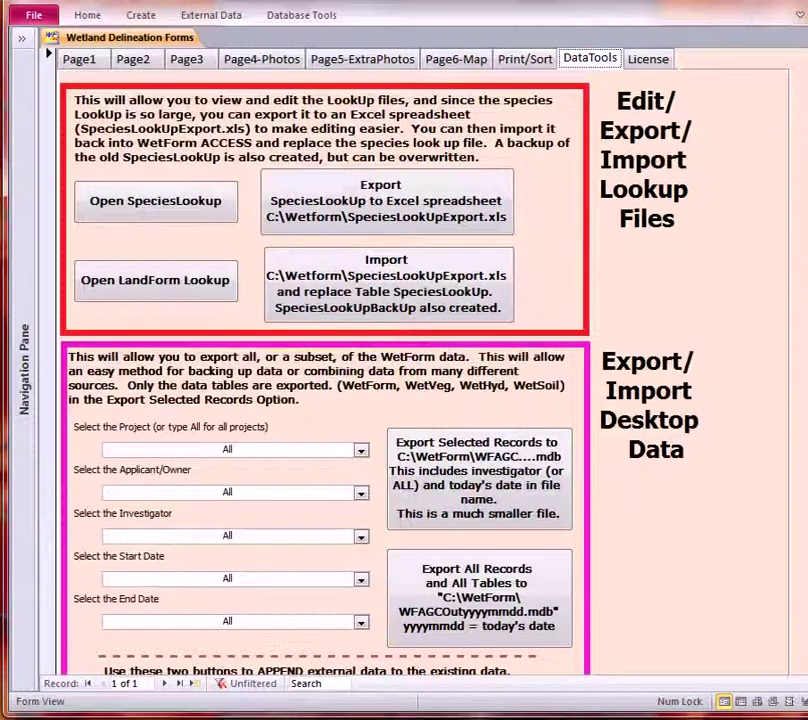
{"action": "scroll", "coordinate": [648, 100], "scroll_direction": "down", "scroll_amount": 7}
{"action": "scroll", "coordinate": [640, 150], "scroll_direction": "down", "scroll_amount": 3}
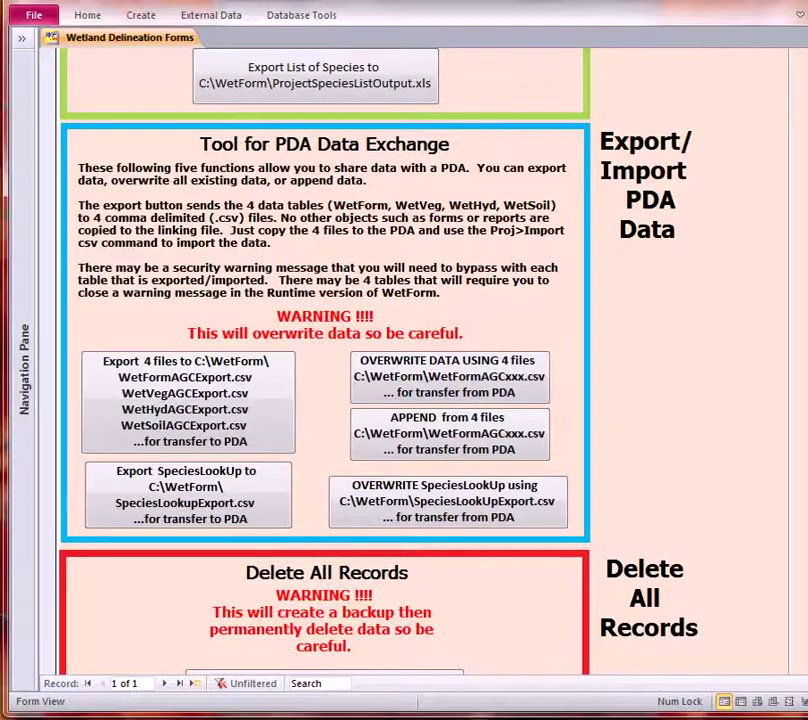
{"action": "left_click_drag", "start_coordinate": [806, 410], "coordinate": [799, 82]}
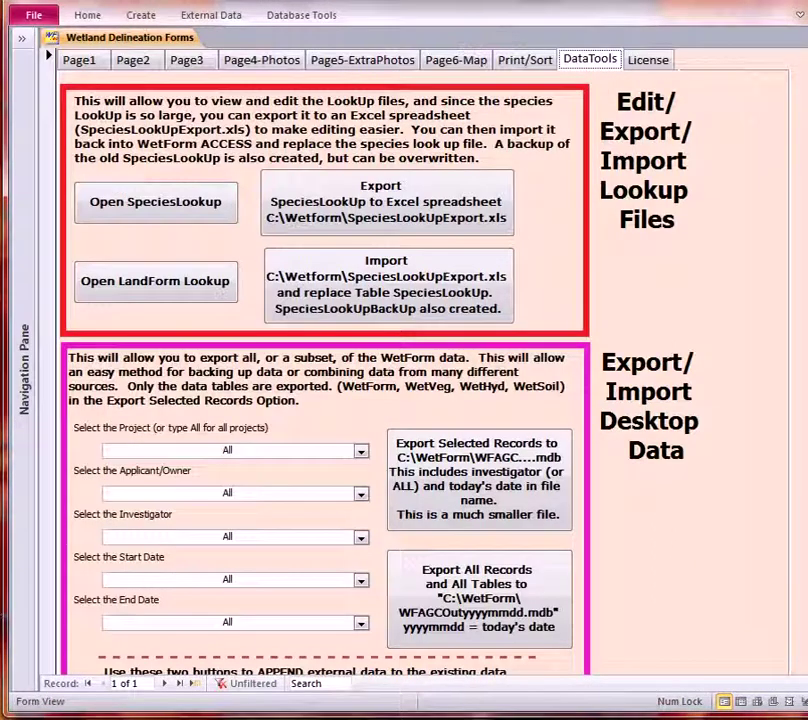
- Switch back to WetForm AGC, clone the current record and set the clone's Plot ID to p17
{"action": "key", "text": "alt+Tab"}
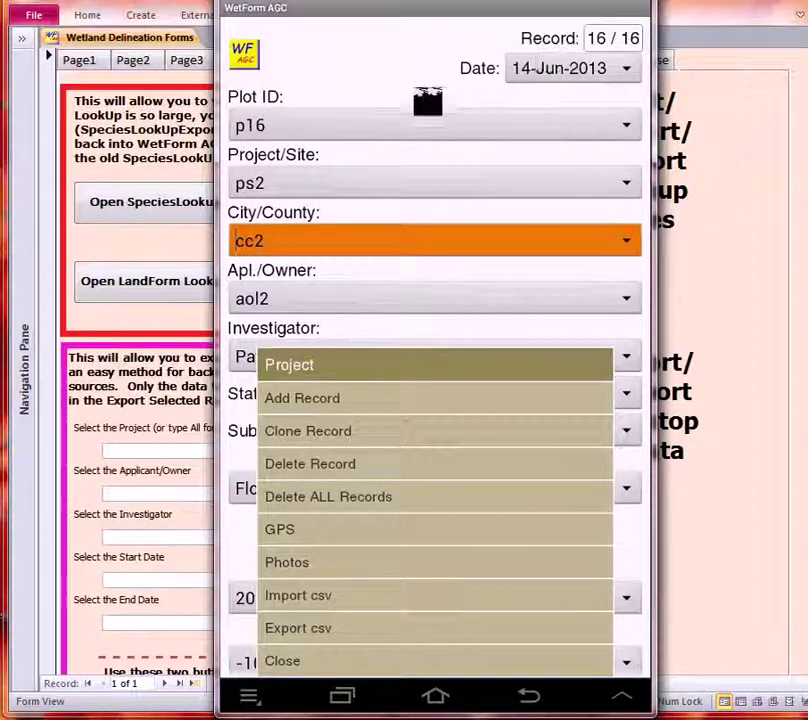
{"action": "left_click", "coordinate": [320, 440]}
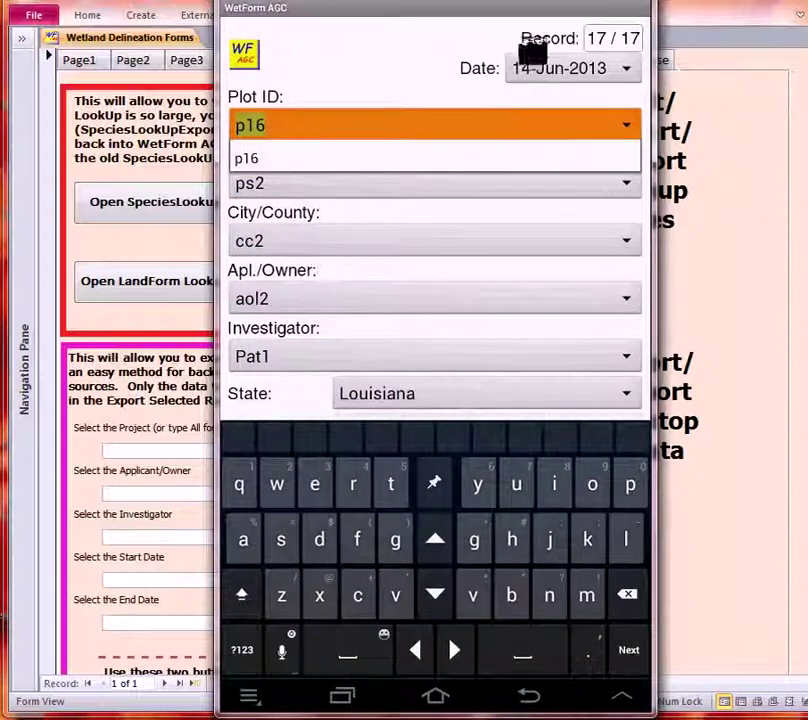
{"action": "left_click", "coordinate": [268, 158]}
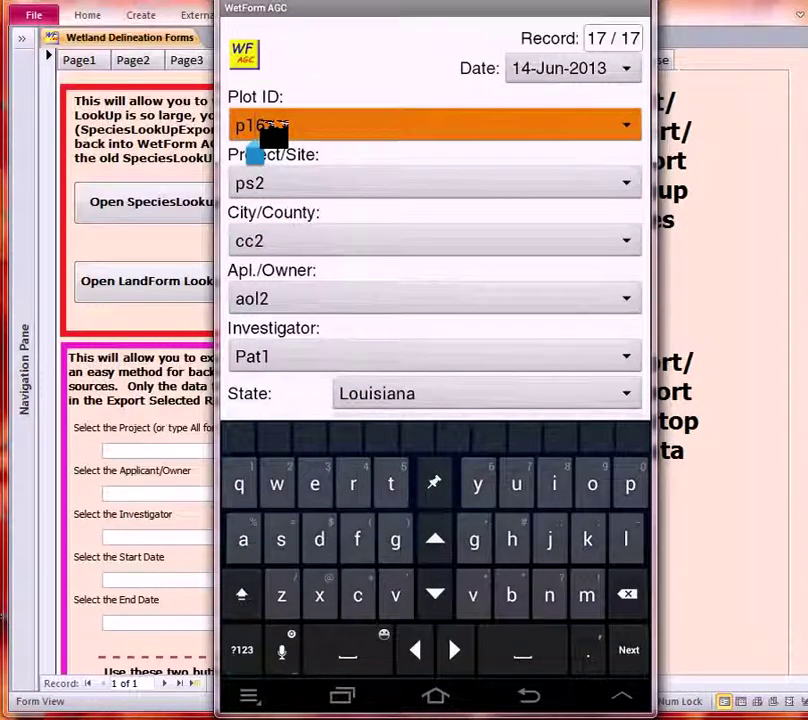
{"action": "key", "text": "Delete"}
{"action": "type", "text": "7"}
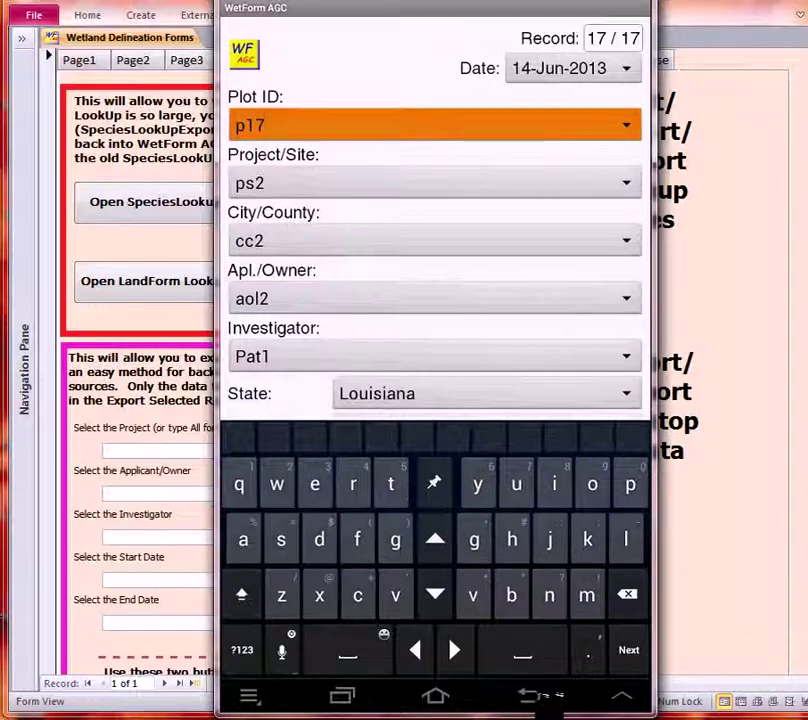
{"action": "left_click", "coordinate": [546, 698]}
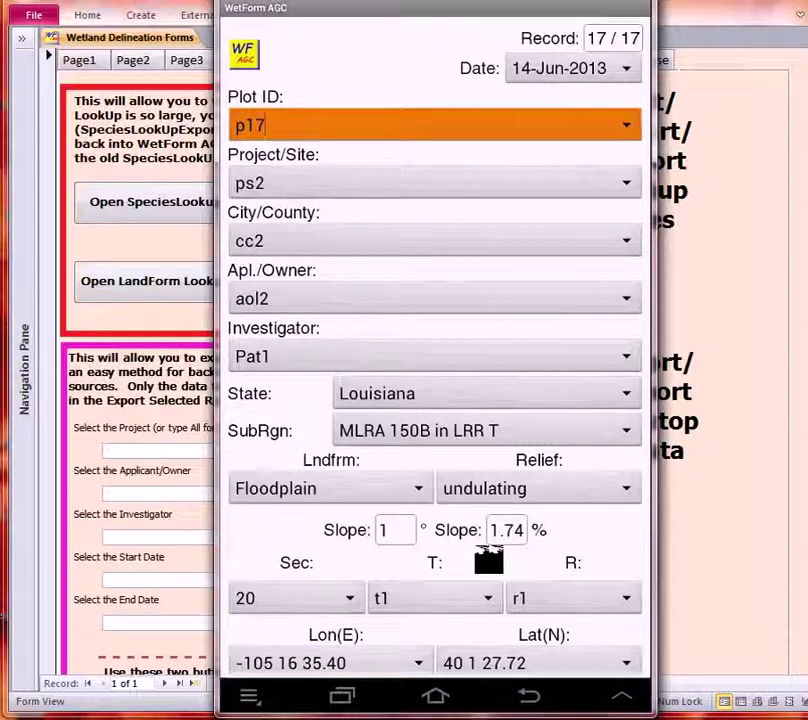
- Review the remaining project fields of plot p17 and open its Tree Stratum vegetation form
{"action": "scroll", "coordinate": [488, 558], "scroll_direction": "down", "scroll_amount": 5}
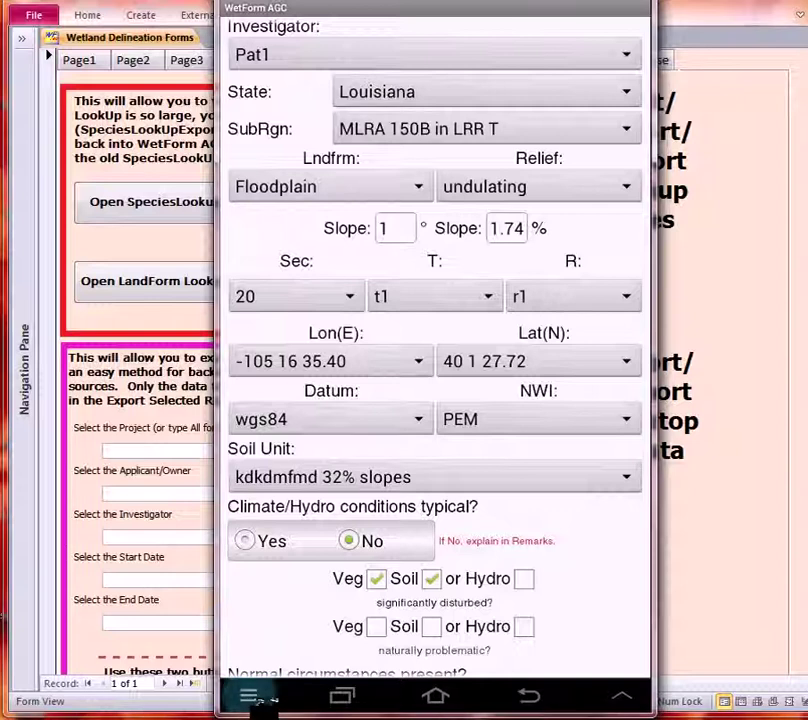
{"action": "left_click", "coordinate": [249, 695]}
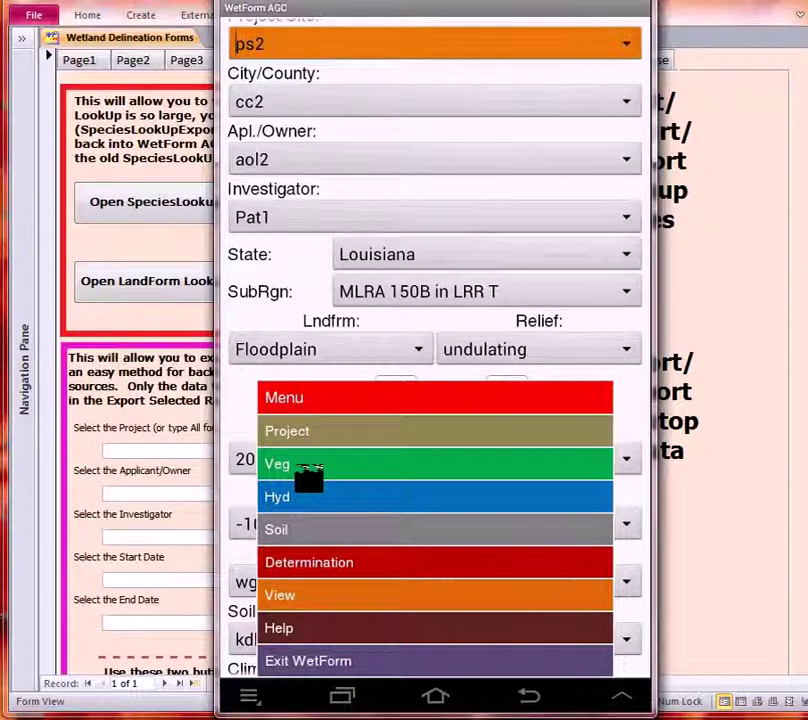
{"action": "left_click", "coordinate": [309, 470]}
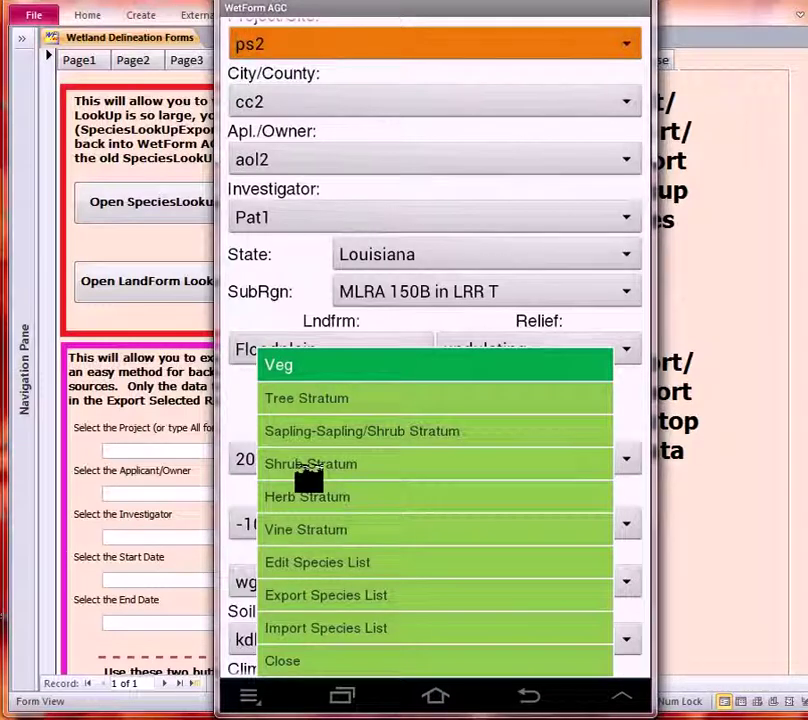
{"action": "left_click", "coordinate": [312, 400]}
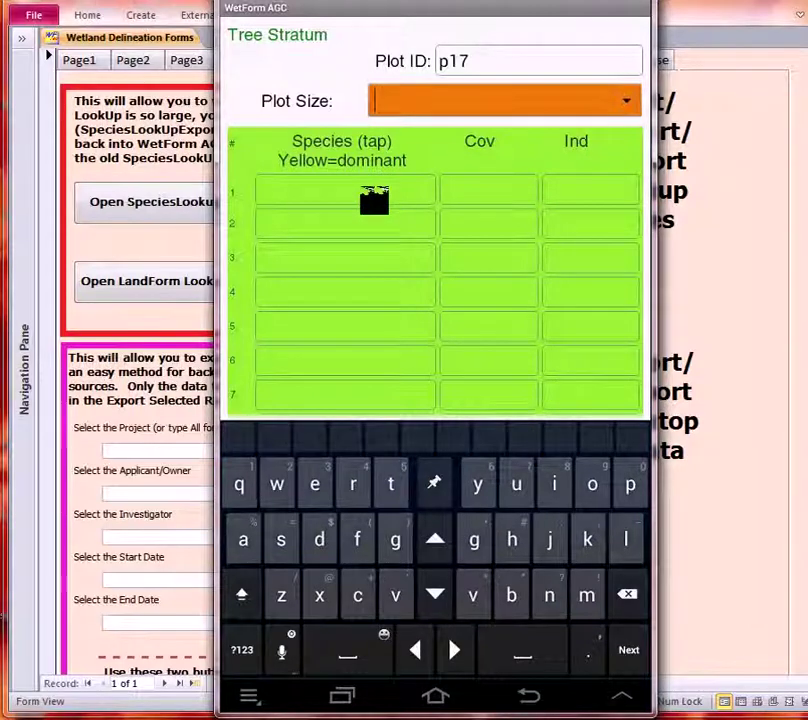
- Search the species list for "sa" and enter the synonym Sabatia recurvans(Syn) as the first Tree Stratum species
{"action": "left_click", "coordinate": [374, 200]}
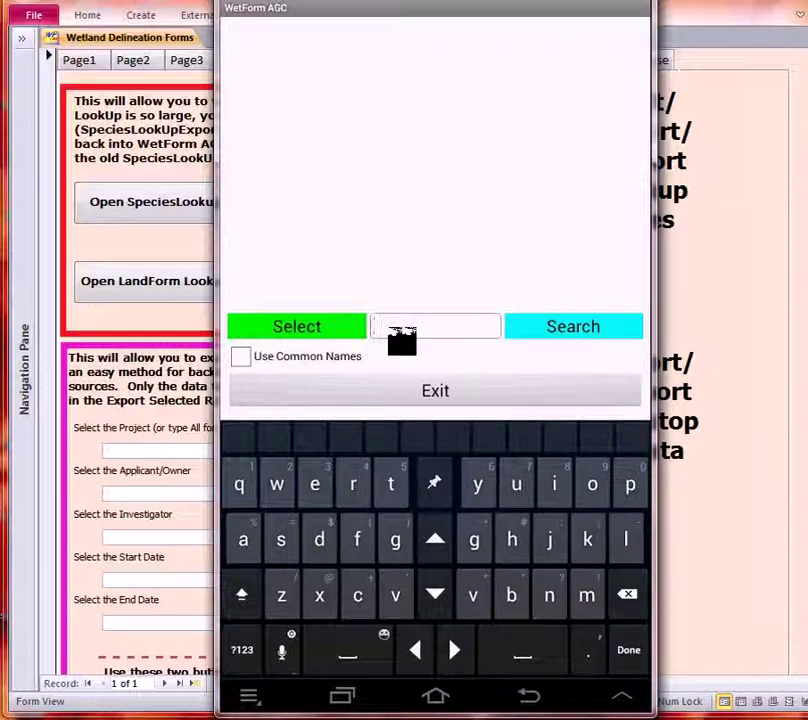
{"action": "left_click", "coordinate": [283, 543]}
{"action": "left_click", "coordinate": [244, 541]}
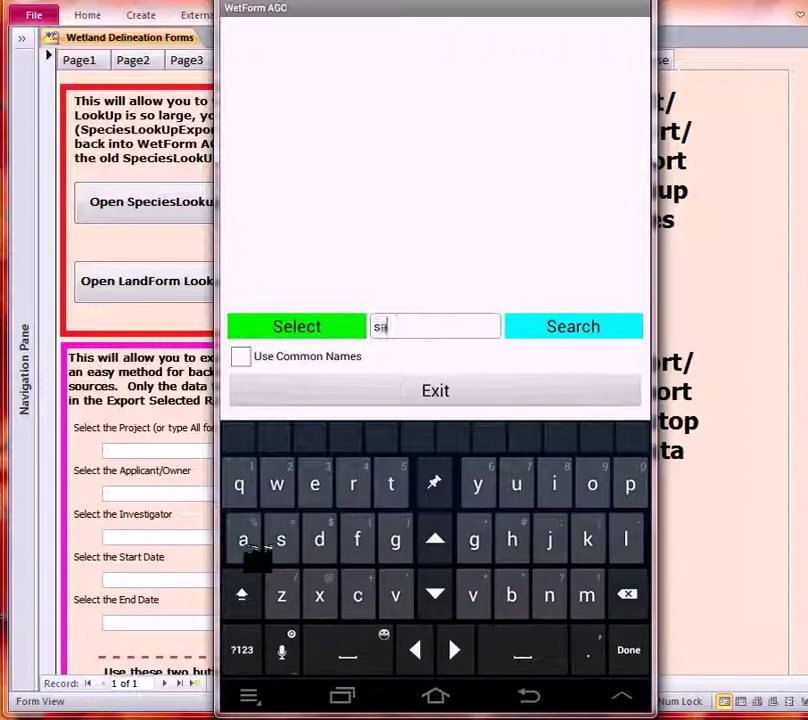
{"action": "left_click", "coordinate": [578, 333]}
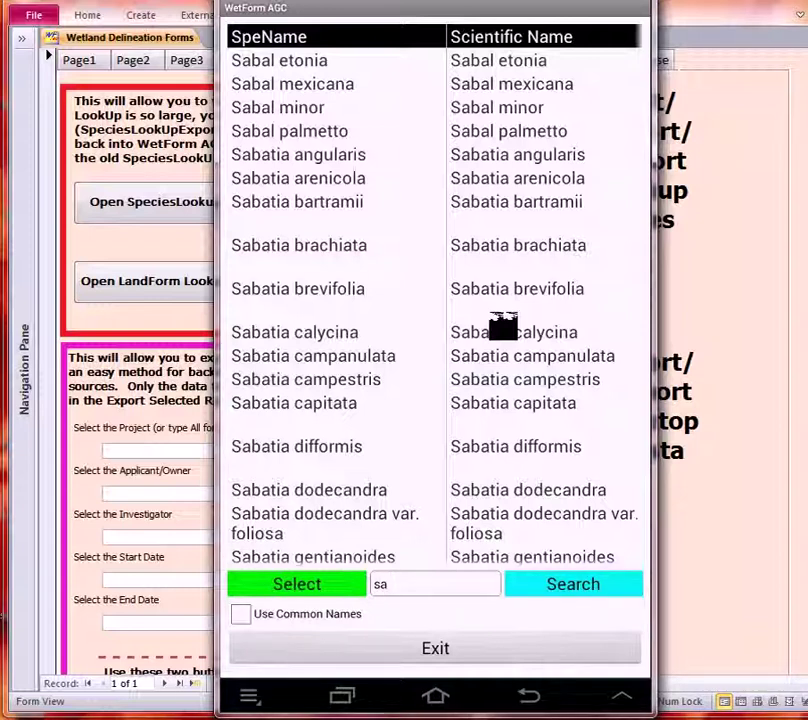
{"action": "scroll", "coordinate": [503, 325], "scroll_direction": "down", "scroll_amount": 5}
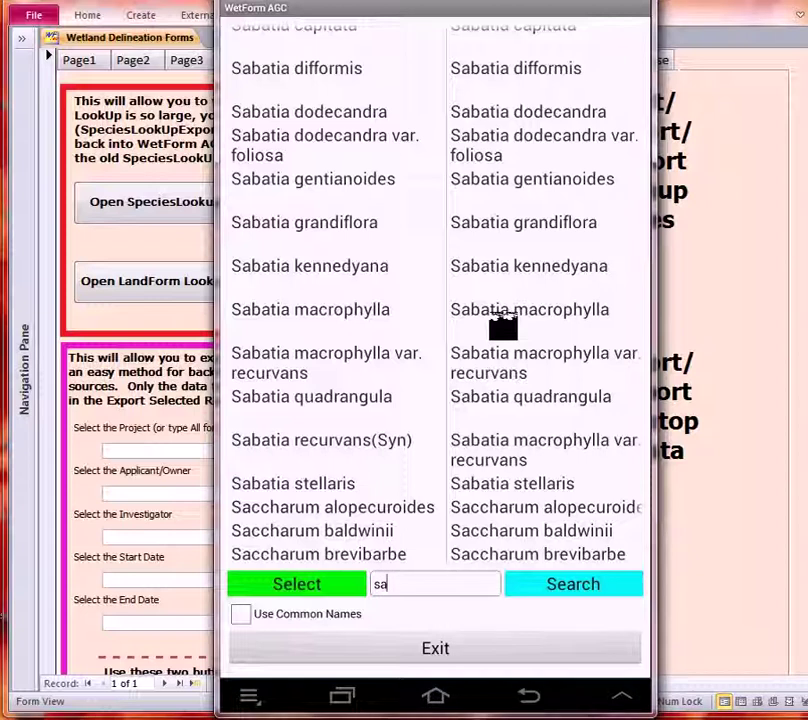
{"action": "left_click", "coordinate": [433, 449]}
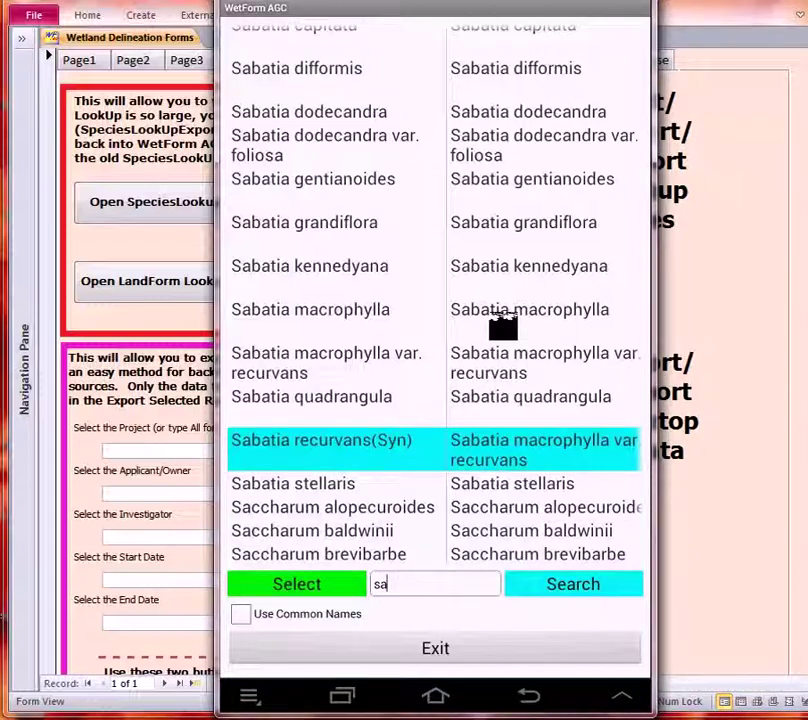
{"action": "left_click", "coordinate": [297, 584]}
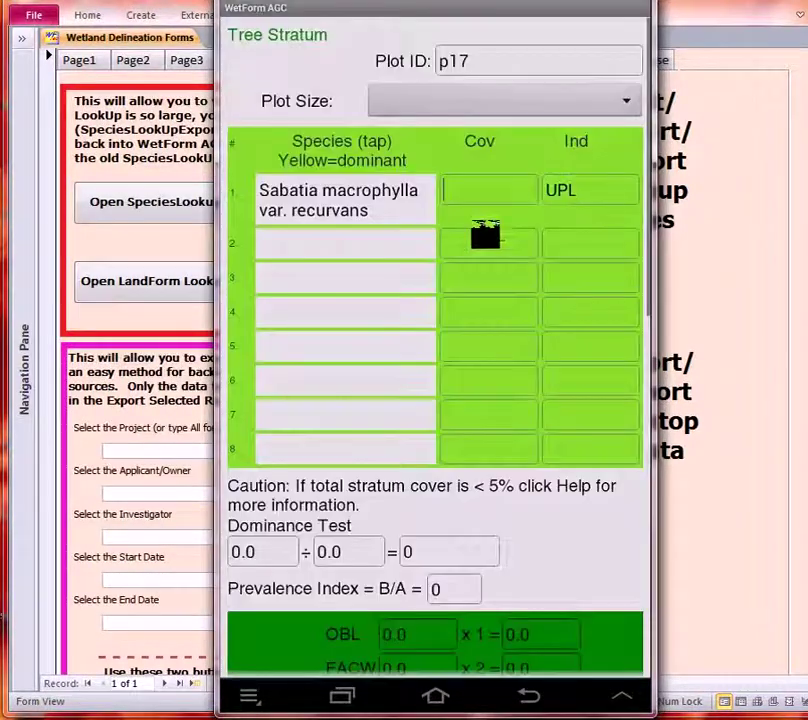
- Set the cover of the first Tree Stratum species to 3
{"action": "left_click", "coordinate": [480, 206]}
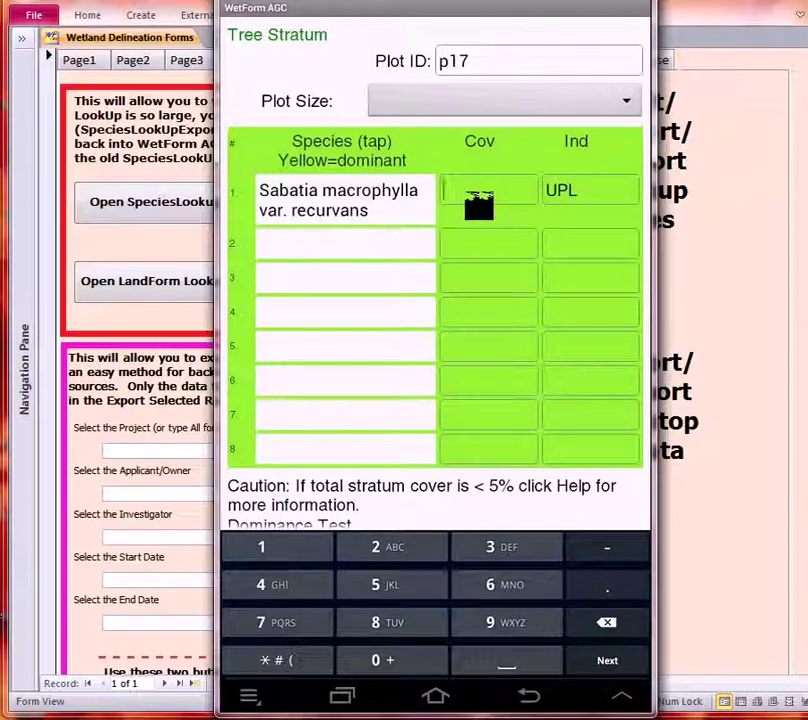
{"action": "type", "text": "3"}
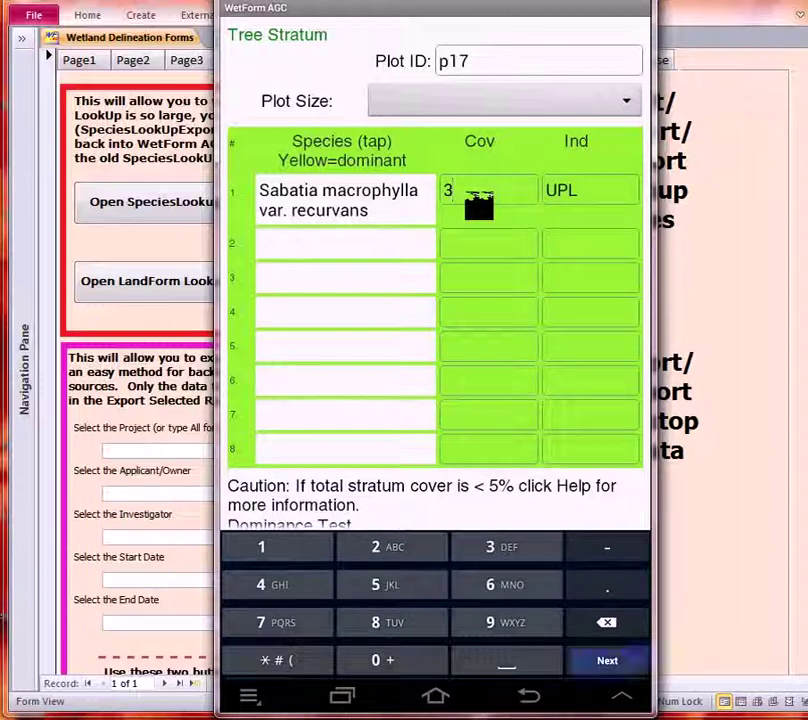
{"action": "key", "text": "Return"}
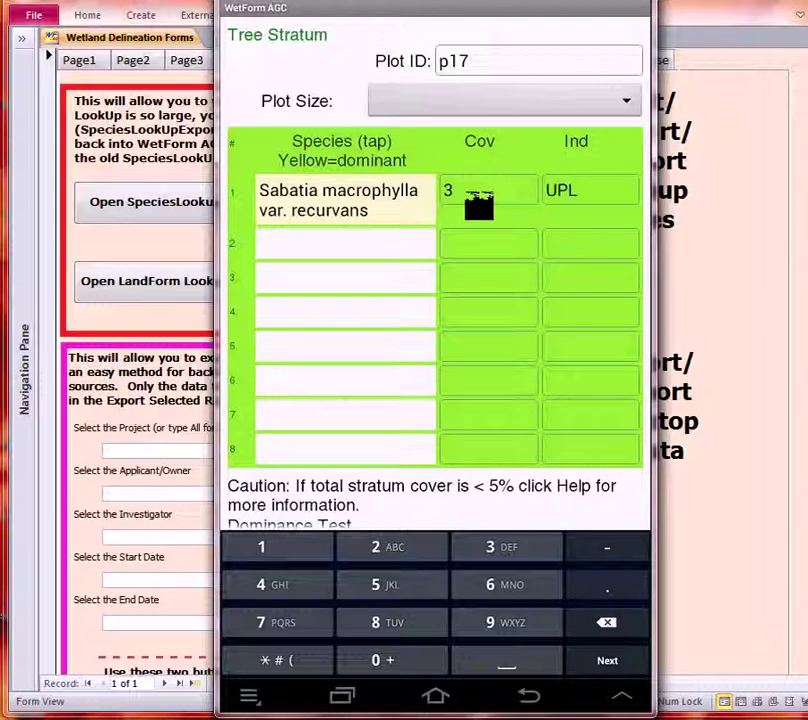
- Open the species lookup for the second Tree Stratum row, enable common names and search for "sa"
{"action": "left_click", "coordinate": [345, 243]}
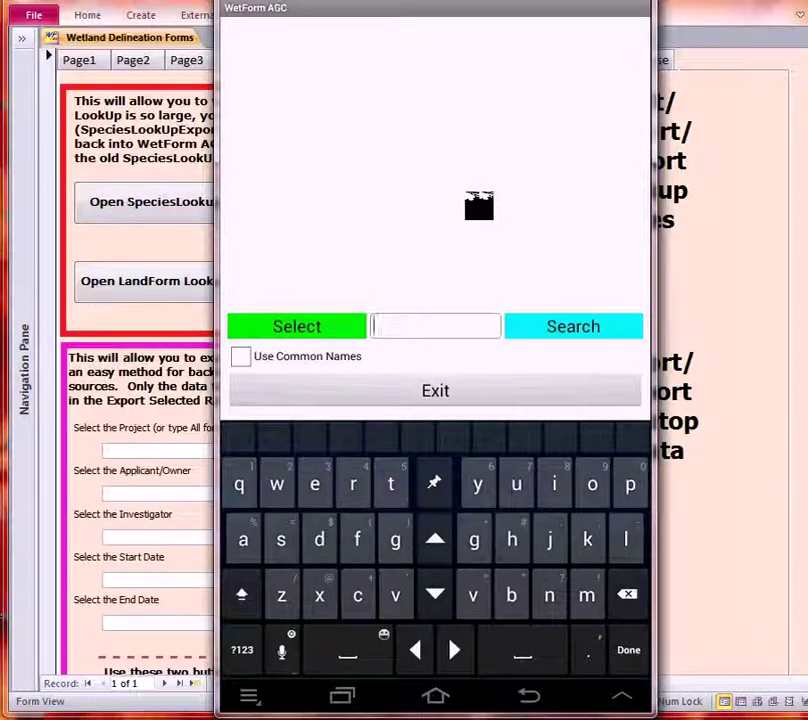
{"action": "left_click", "coordinate": [241, 357]}
{"action": "type", "text": "sa"}
{"action": "left_click", "coordinate": [573, 327]}
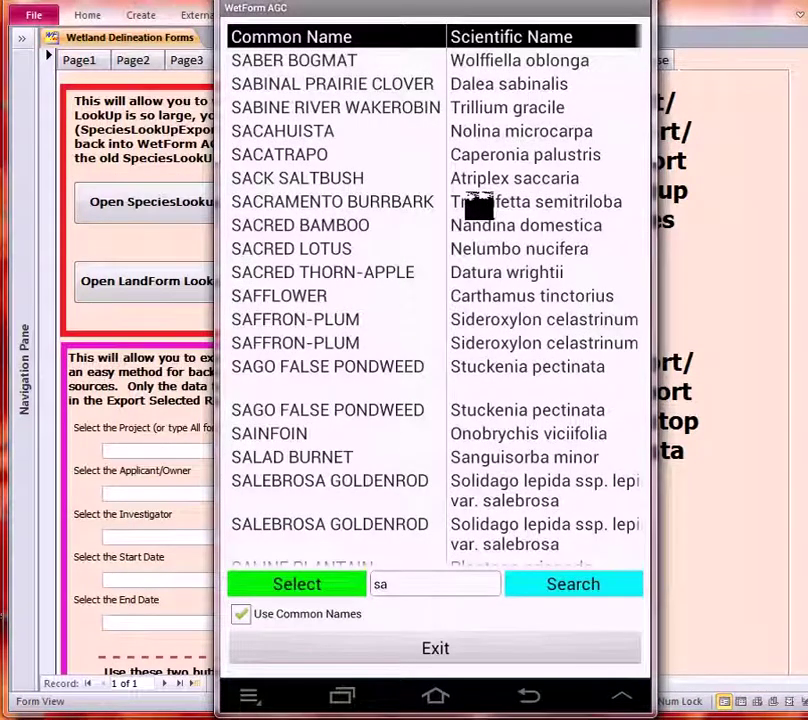
- Enter the synonym Potamogeton pectinatus(Syn) as the second Tree Stratum species and set its cover to 5
{"action": "left_click_drag", "start_coordinate": [540, 300], "coordinate": [356, 300]}
{"action": "scroll", "coordinate": [478, 205], "scroll_direction": "right", "scroll_amount": 3}
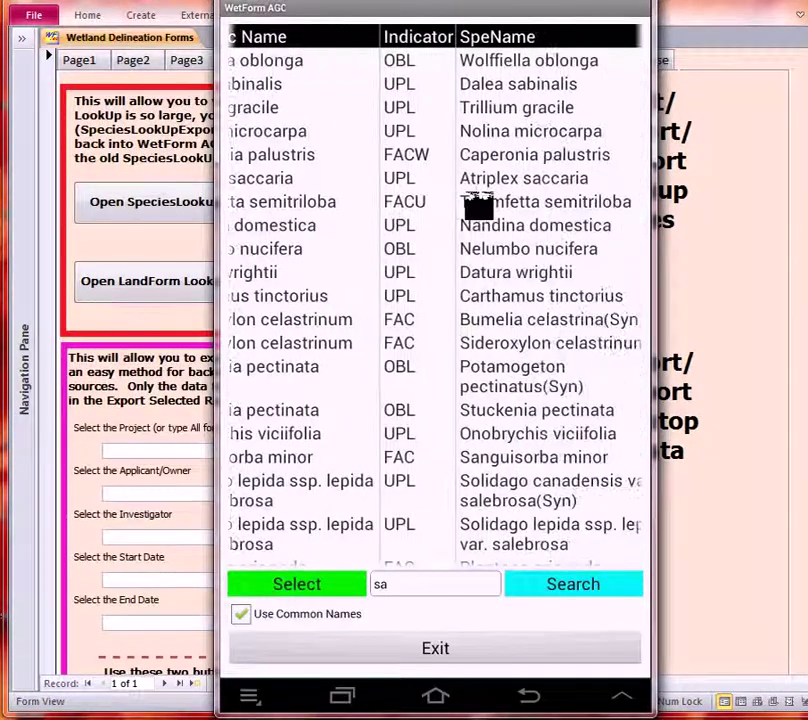
{"action": "scroll", "coordinate": [478, 205], "scroll_direction": "right", "scroll_amount": 2}
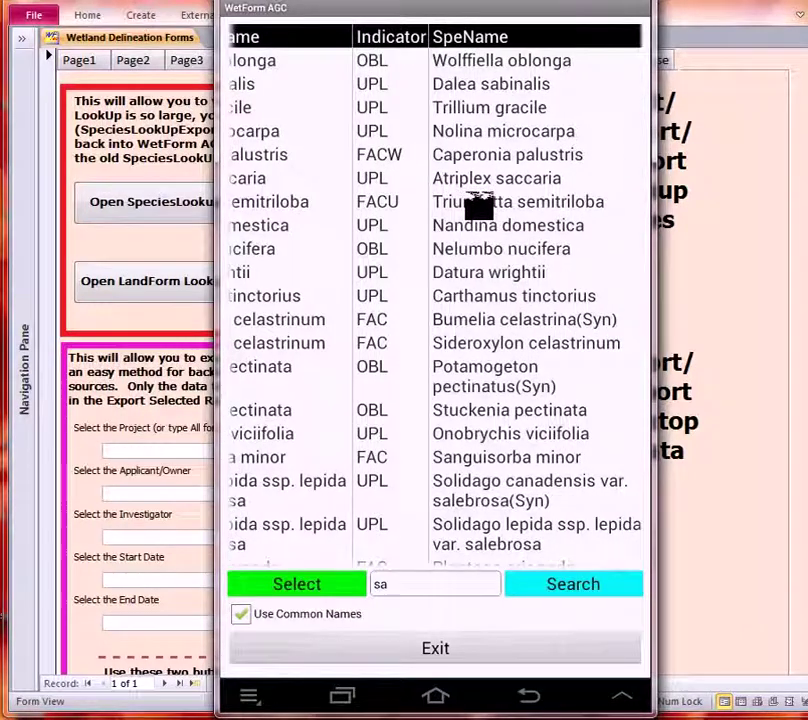
{"action": "scroll", "coordinate": [478, 205], "scroll_direction": "left", "scroll_amount": 8}
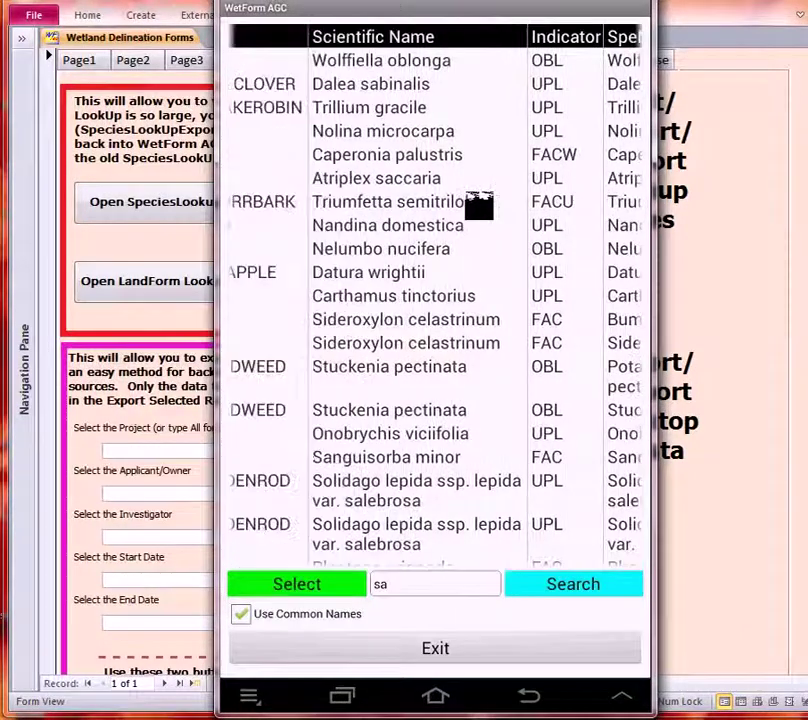
{"action": "scroll", "coordinate": [478, 205], "scroll_direction": "right", "scroll_amount": 4}
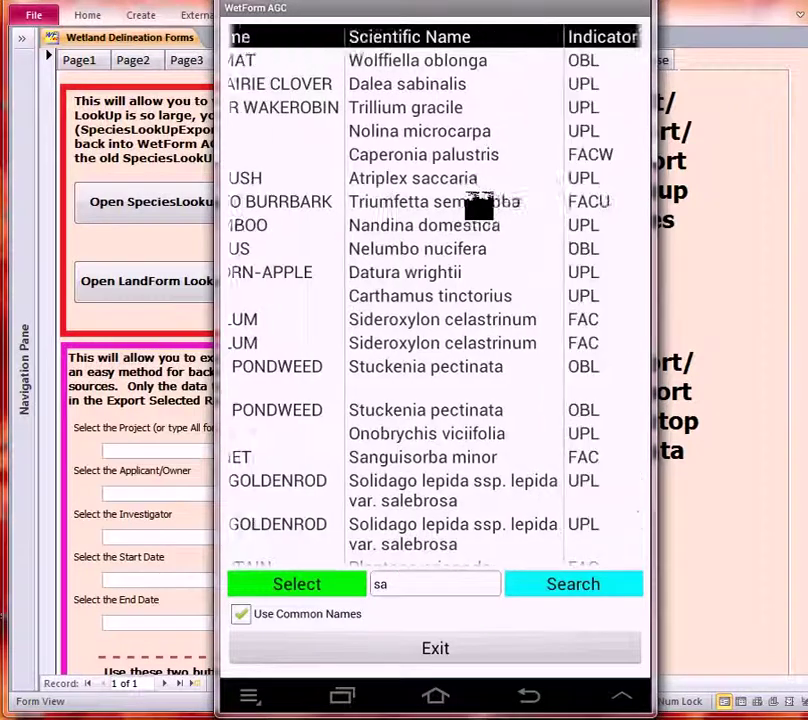
{"action": "left_click", "coordinate": [435, 376]}
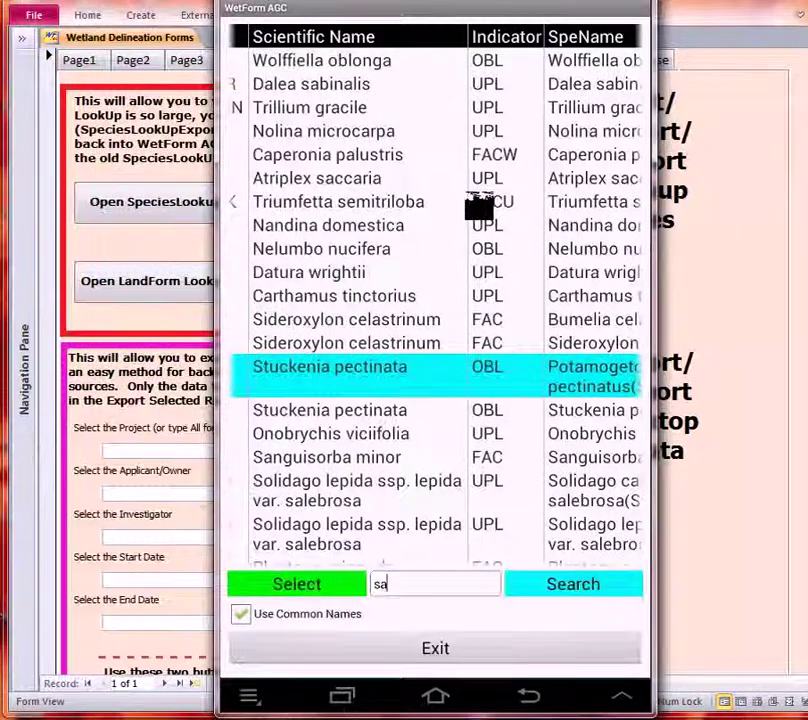
{"action": "left_click", "coordinate": [297, 584]}
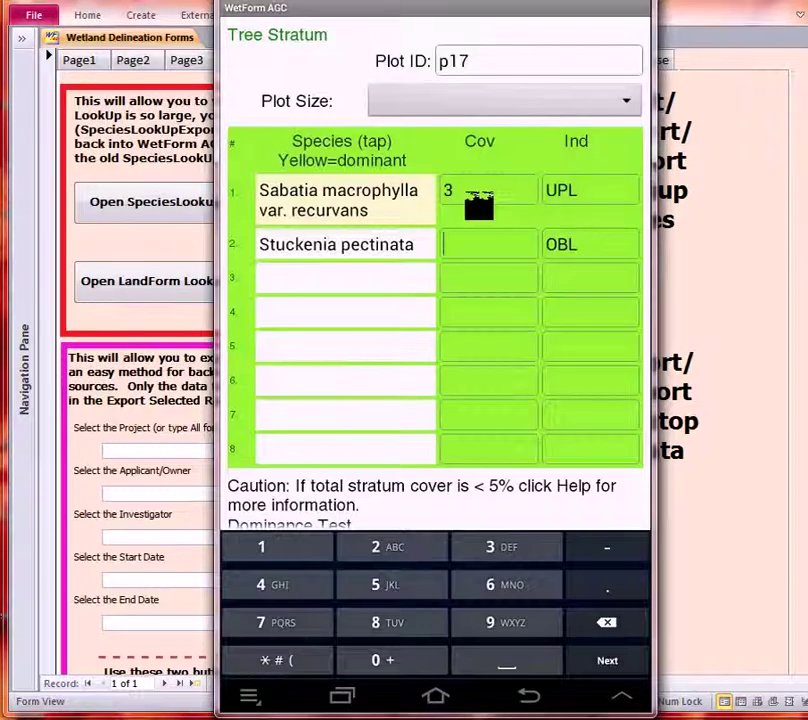
{"action": "type", "text": "5"}
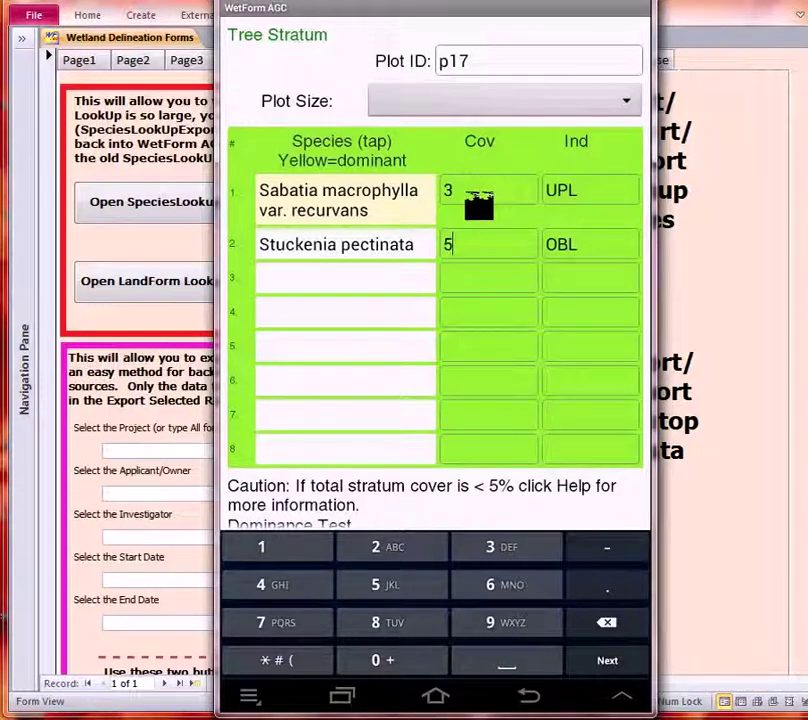
{"action": "key", "text": "Return"}
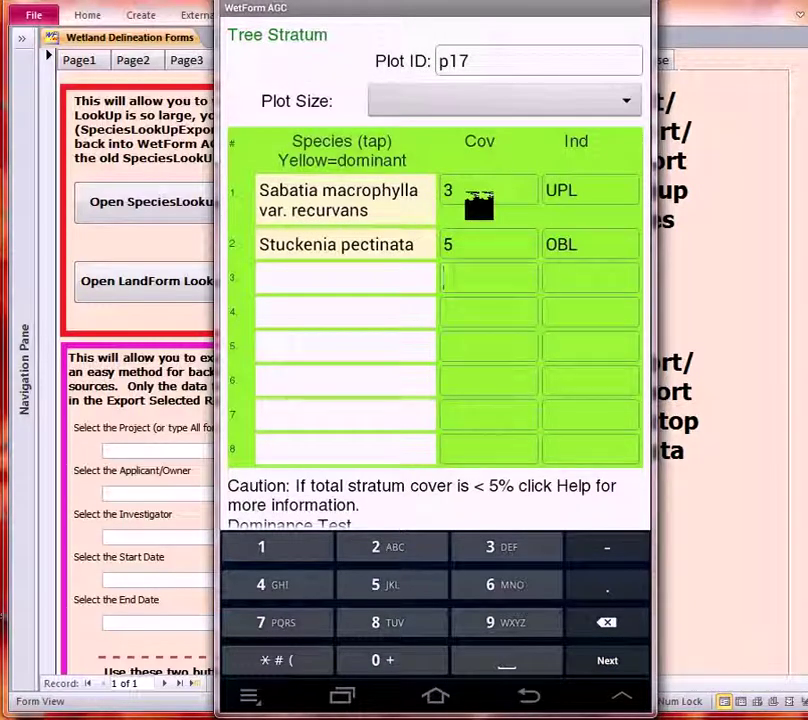
- Examine the Dominance Test, Prevalence Index and hydrophytic vegetation checks calculated on the Tree Stratum form
{"action": "key", "text": "Escape"}
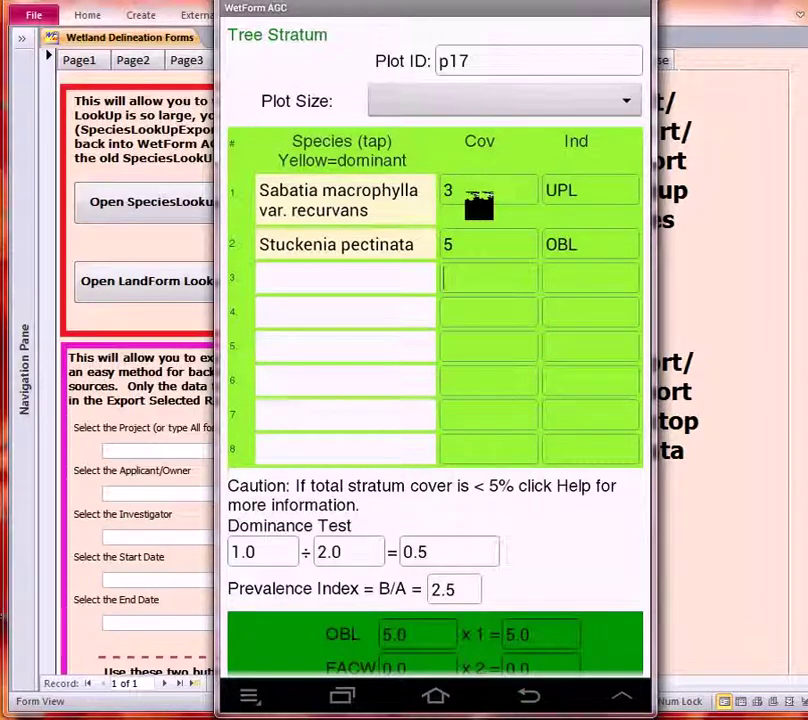
{"action": "scroll", "coordinate": [479, 205], "scroll_direction": "down", "scroll_amount": 5}
{"action": "scroll", "coordinate": [479, 205], "scroll_direction": "down", "scroll_amount": 4}
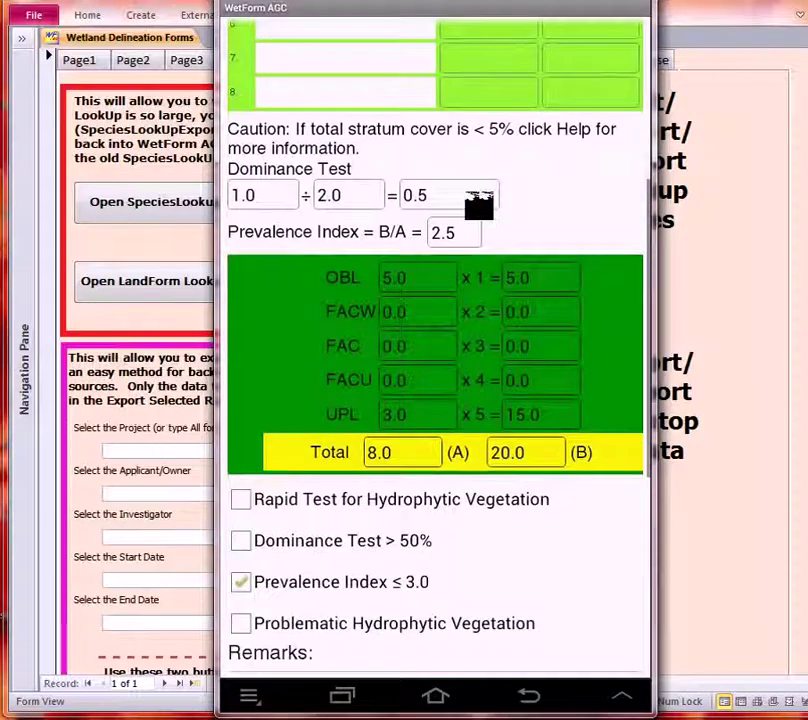
{"action": "scroll", "coordinate": [479, 205], "scroll_direction": "down", "scroll_amount": 2}
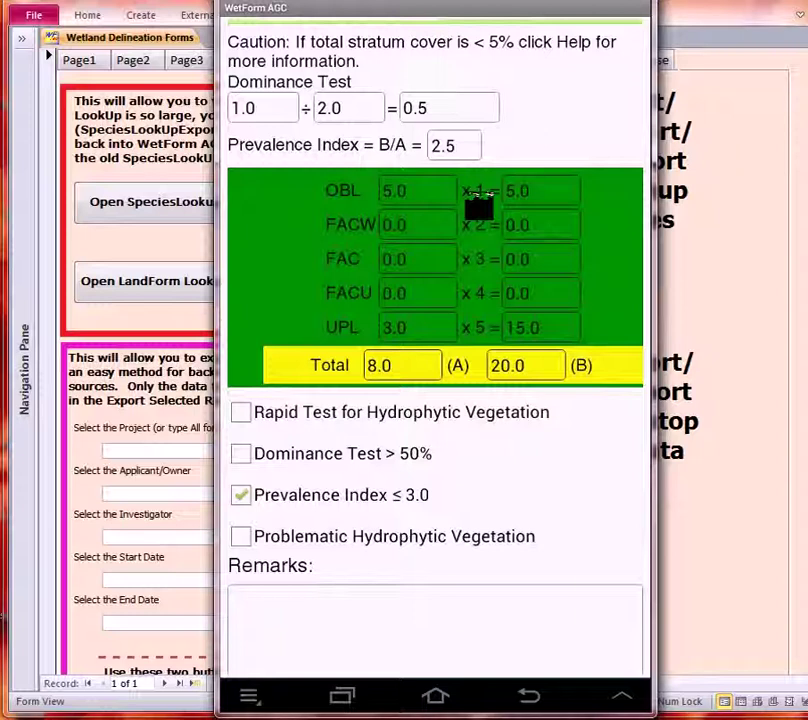
{"action": "scroll", "coordinate": [479, 205], "scroll_direction": "up", "scroll_amount": 2}
{"action": "scroll", "coordinate": [479, 205], "scroll_direction": "up", "scroll_amount": 9}
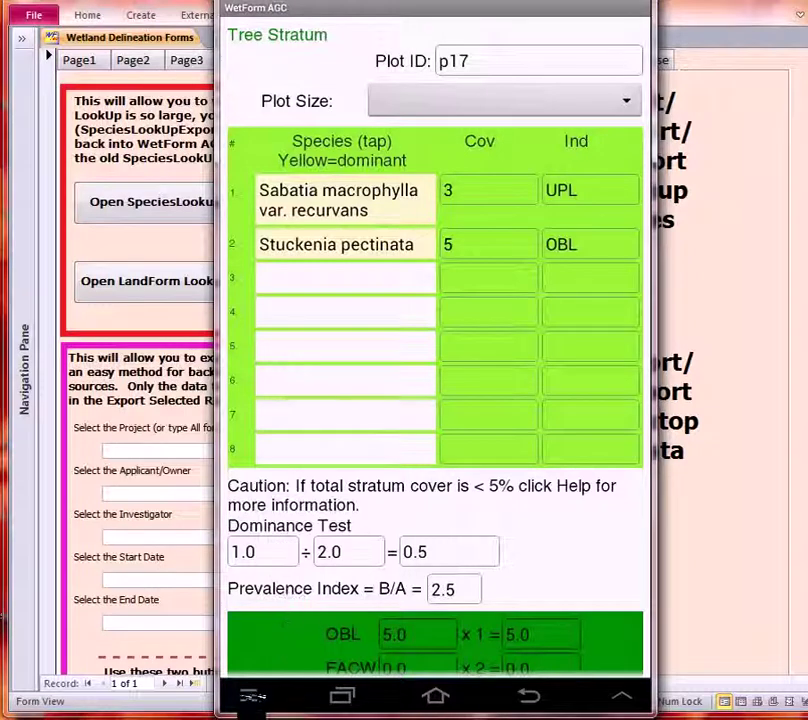
- Close the Tree Stratum form and review the primary and secondary indicators on plot p17's Hydrology form, including the FAC-Neutral Test
{"action": "left_click", "coordinate": [254, 697]}
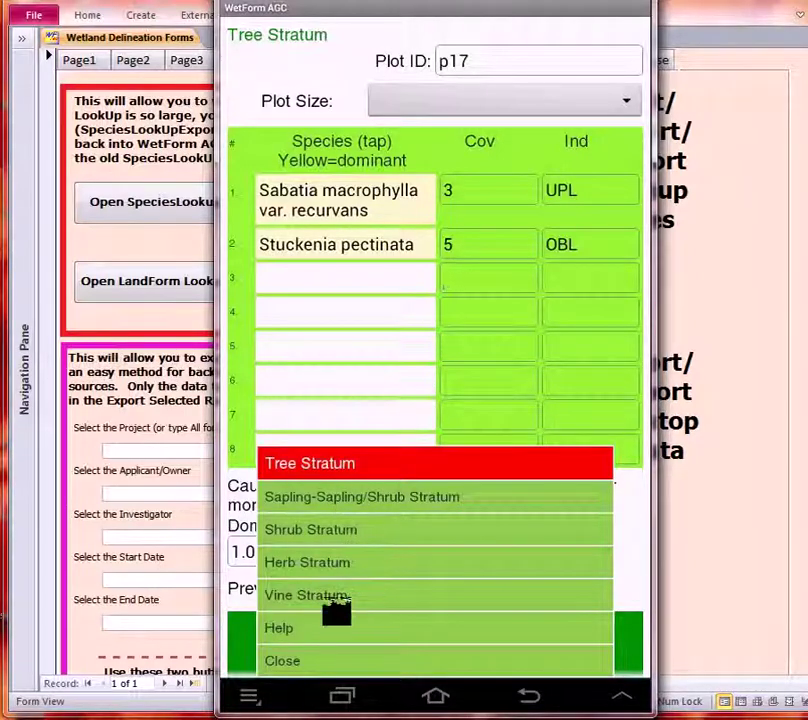
{"action": "left_click", "coordinate": [295, 662]}
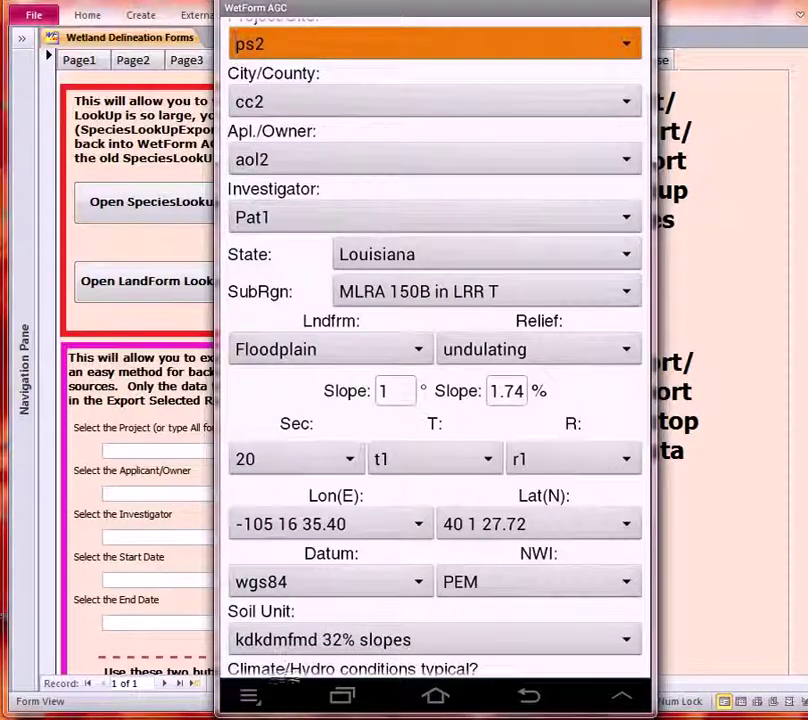
{"action": "left_click", "coordinate": [268, 694]}
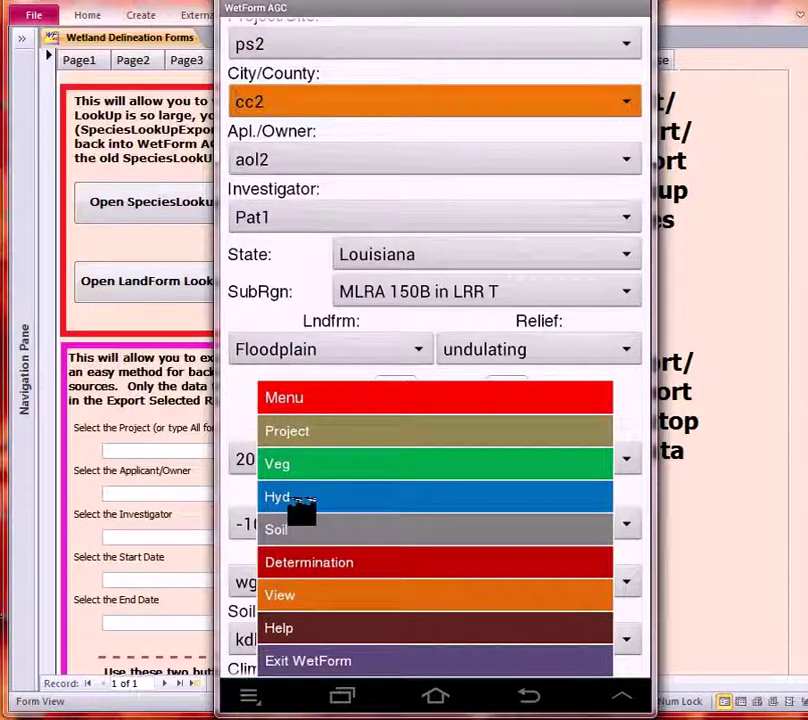
{"action": "left_click", "coordinate": [300, 505]}
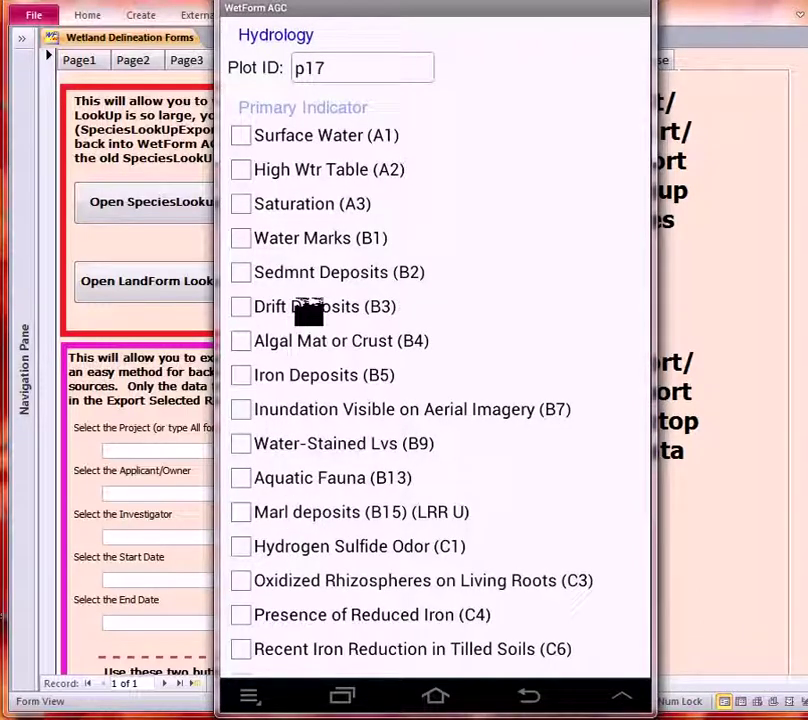
{"action": "scroll", "coordinate": [309, 313], "scroll_direction": "down", "scroll_amount": 5}
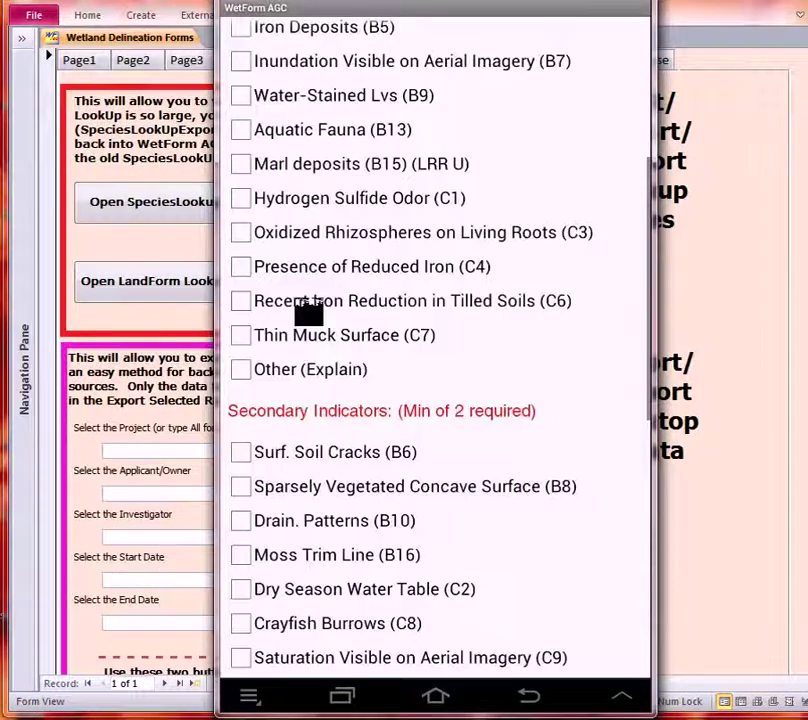
{"action": "scroll", "coordinate": [309, 313], "scroll_direction": "down", "scroll_amount": 3}
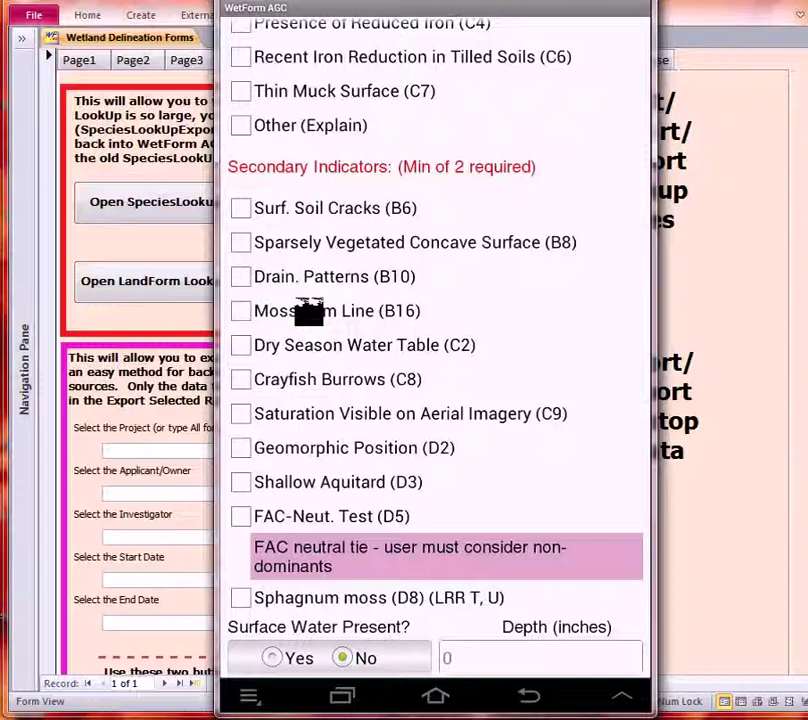
{"action": "key", "text": "Escape"}
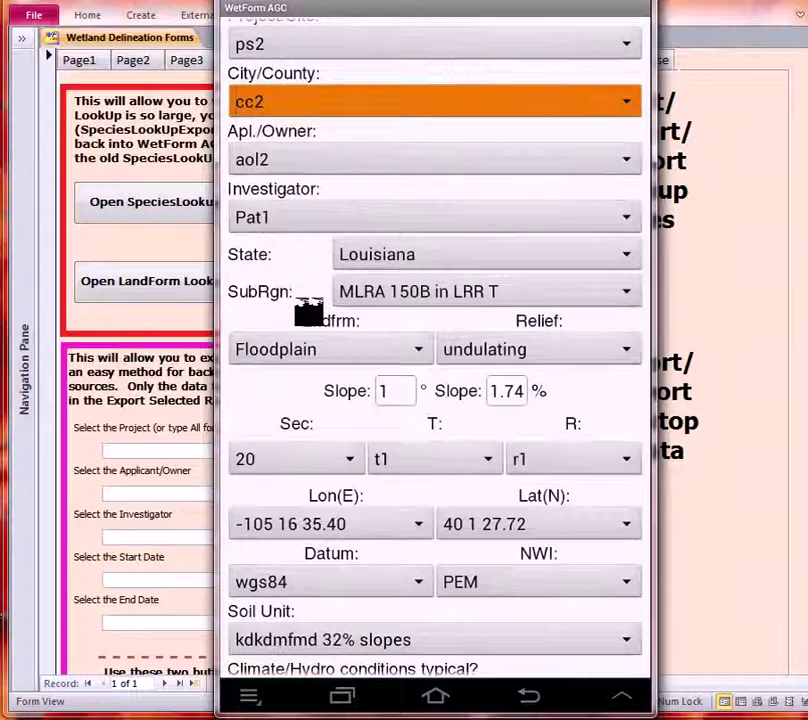
- Reopen the Tree Stratum vegetation form of plot p17
{"action": "key", "text": "Down"}
{"action": "key", "text": "Menu"}
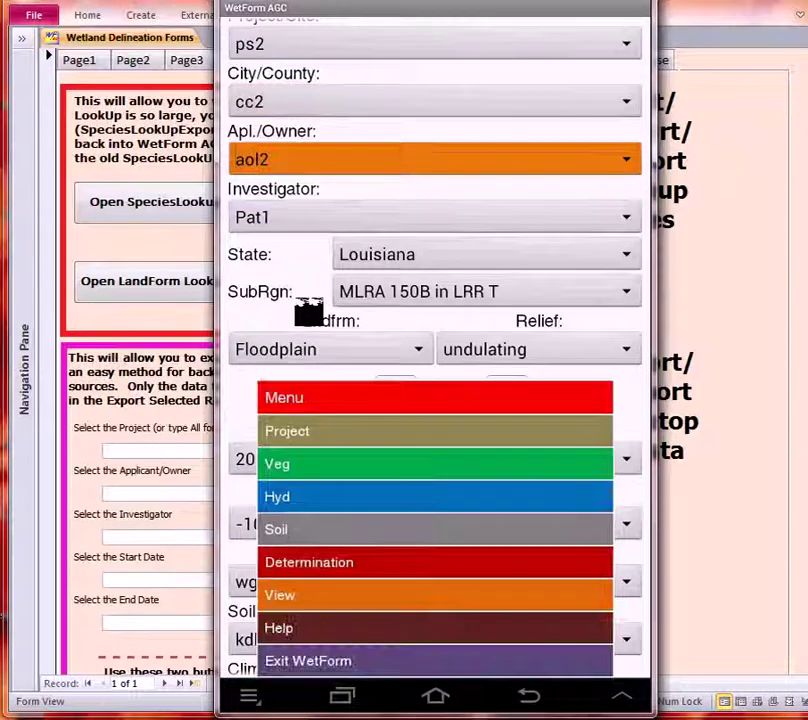
{"action": "left_click", "coordinate": [434, 464]}
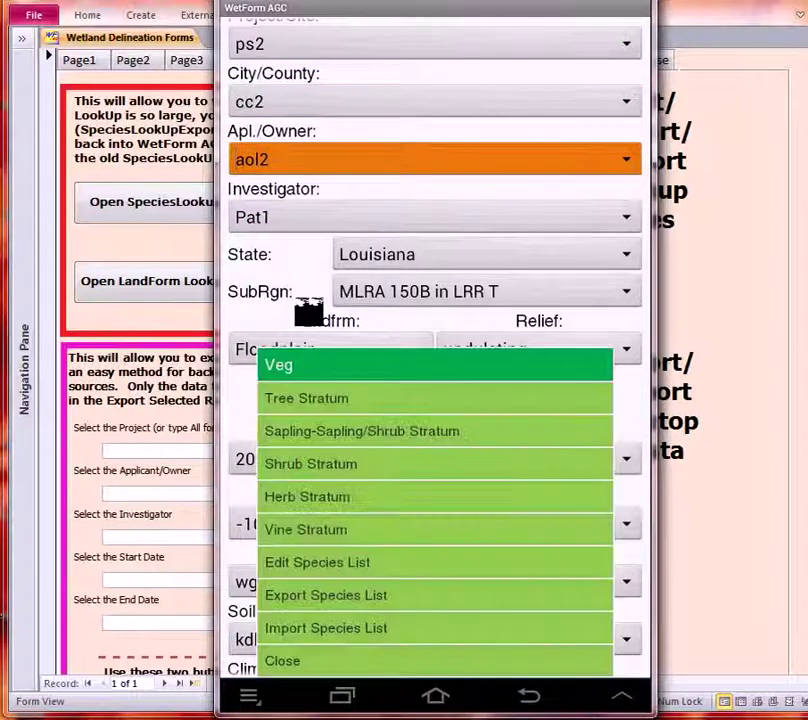
{"action": "left_click", "coordinate": [434, 398]}
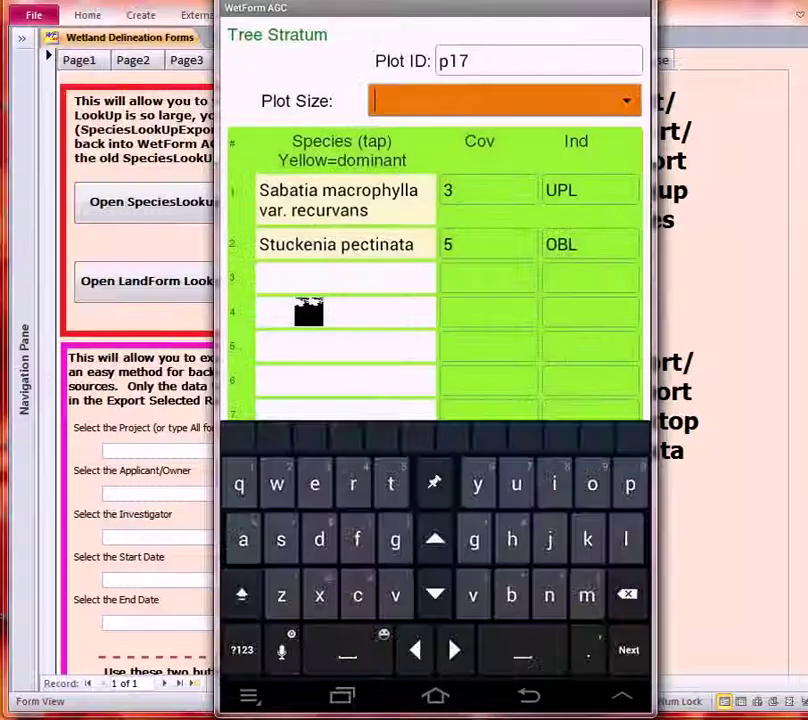
- Search common names for "sa", enter Carex lurida as the third Tree Stratum species and set its cover to 3
{"action": "left_click", "coordinate": [345, 278]}
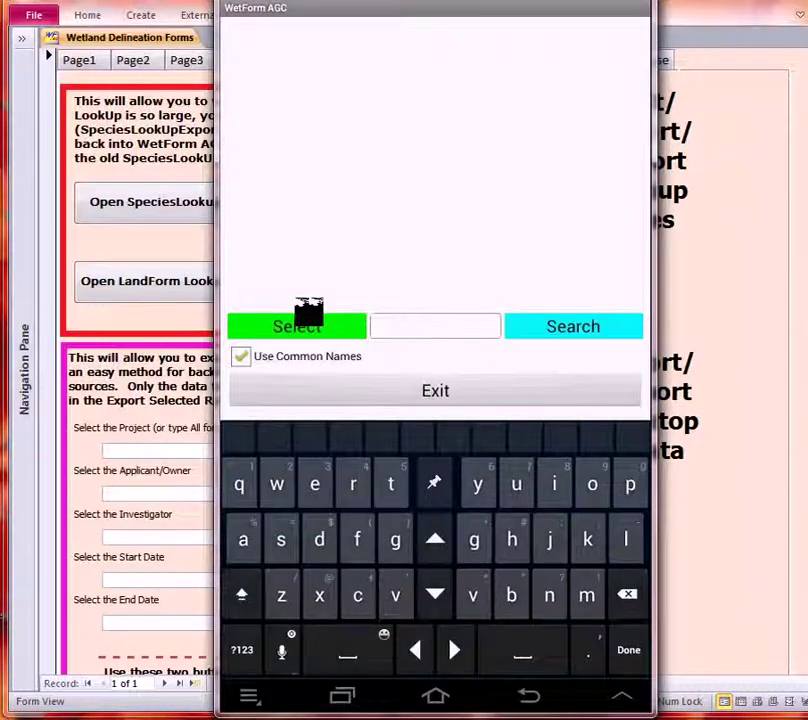
{"action": "type", "text": "sa"}
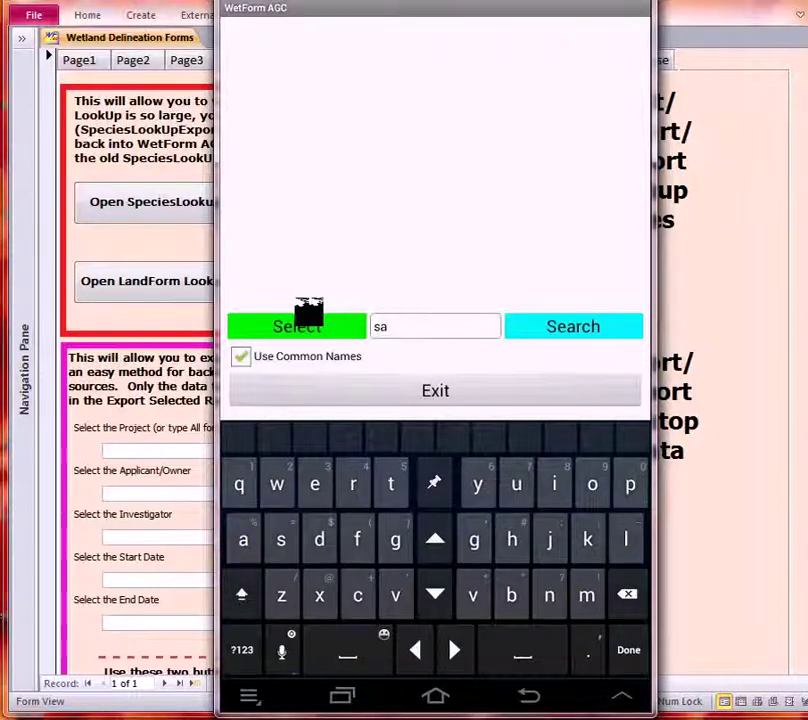
{"action": "left_click", "coordinate": [573, 326]}
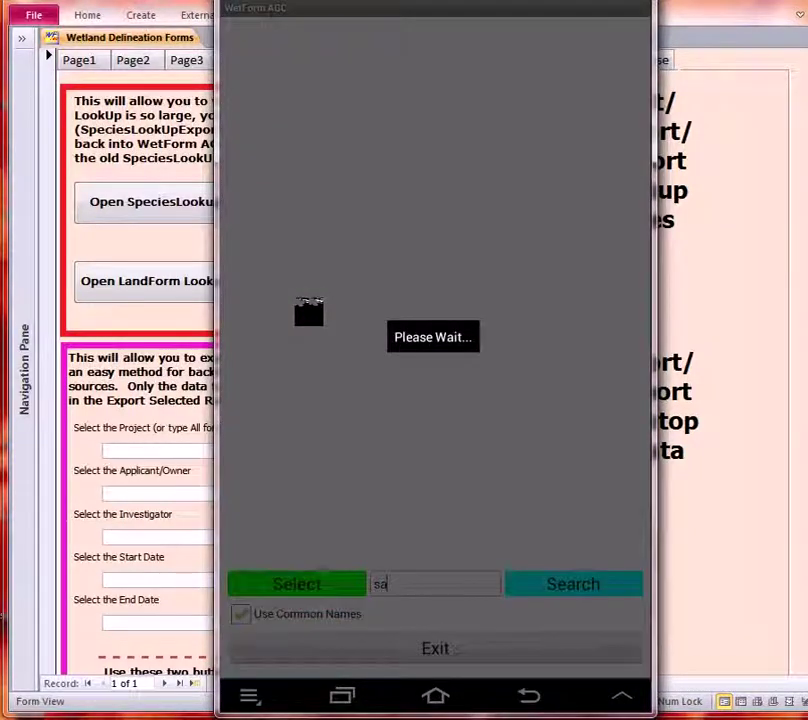
{"action": "scroll", "coordinate": [309, 312], "scroll_direction": "right", "scroll_amount": 3}
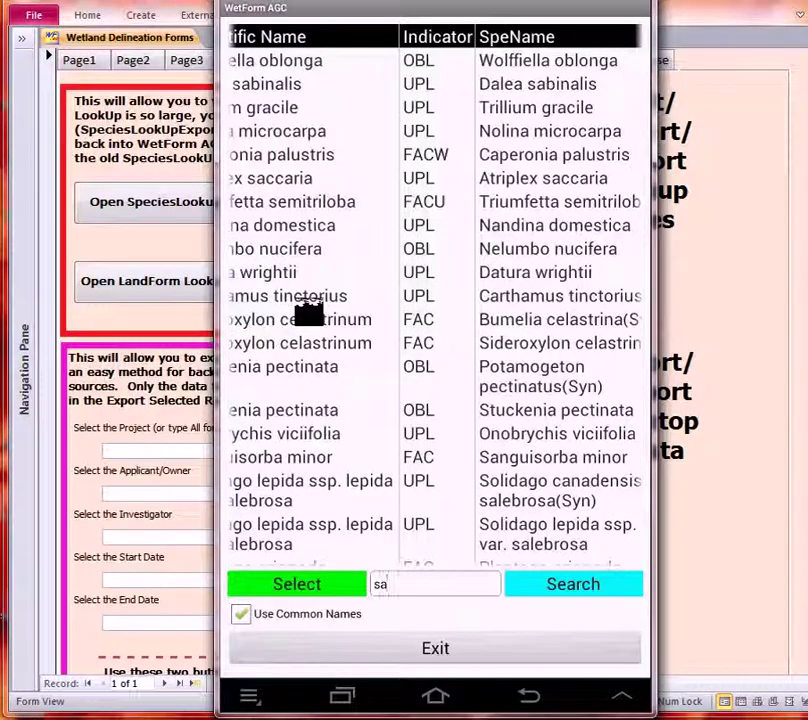
{"action": "scroll", "coordinate": [309, 312], "scroll_direction": "down", "scroll_amount": 5}
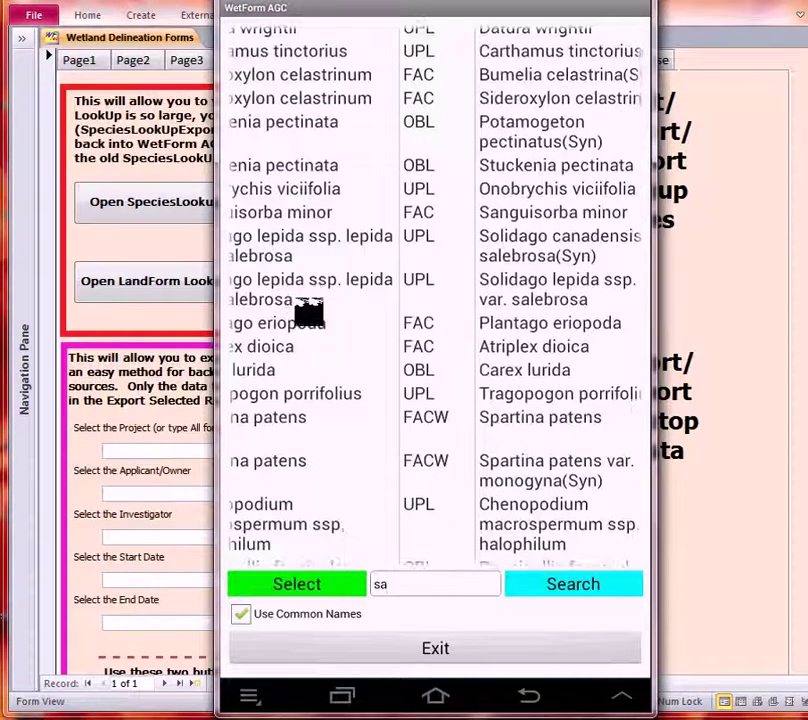
{"action": "left_click", "coordinate": [244, 368]}
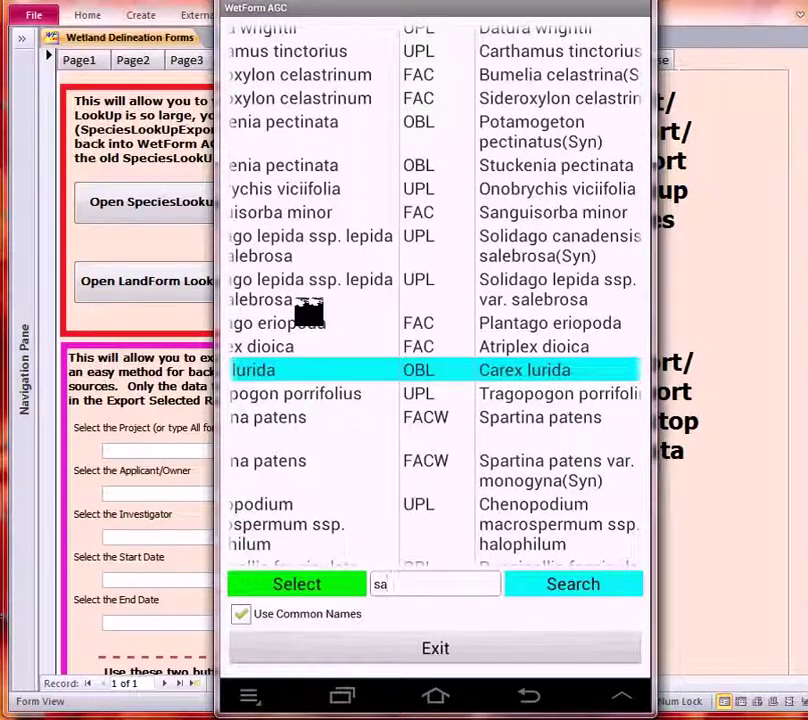
{"action": "left_click", "coordinate": [297, 584]}
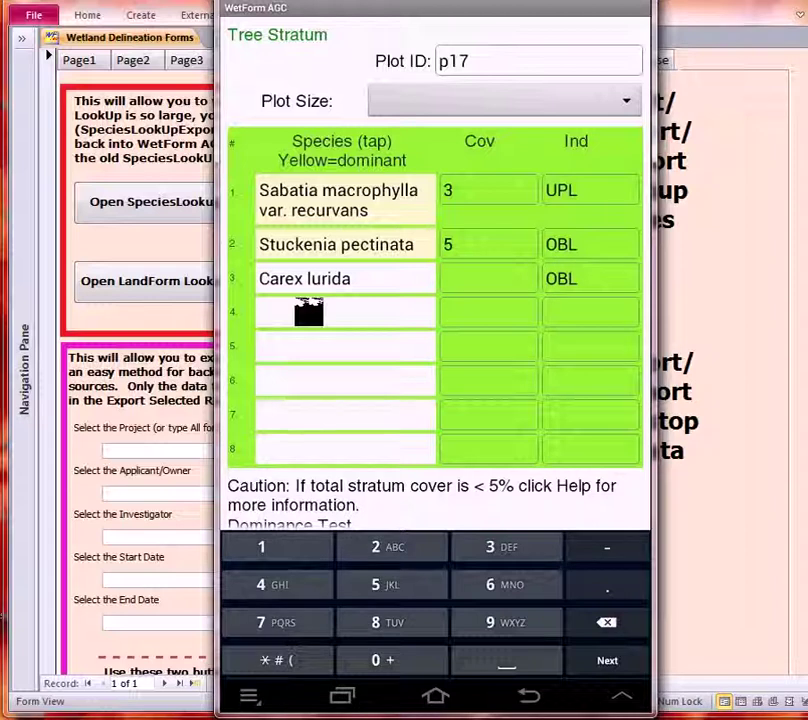
{"action": "type", "text": "3"}
{"action": "key", "text": "Return"}
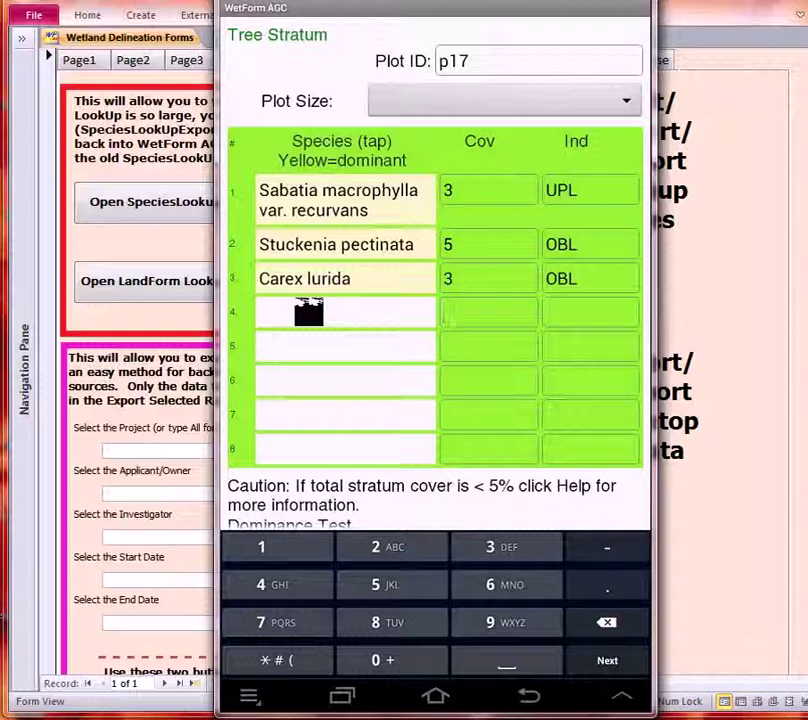
- Close the Tree Stratum form and open the Hydrology form of plot p17
{"action": "left_click", "coordinate": [249, 697]}
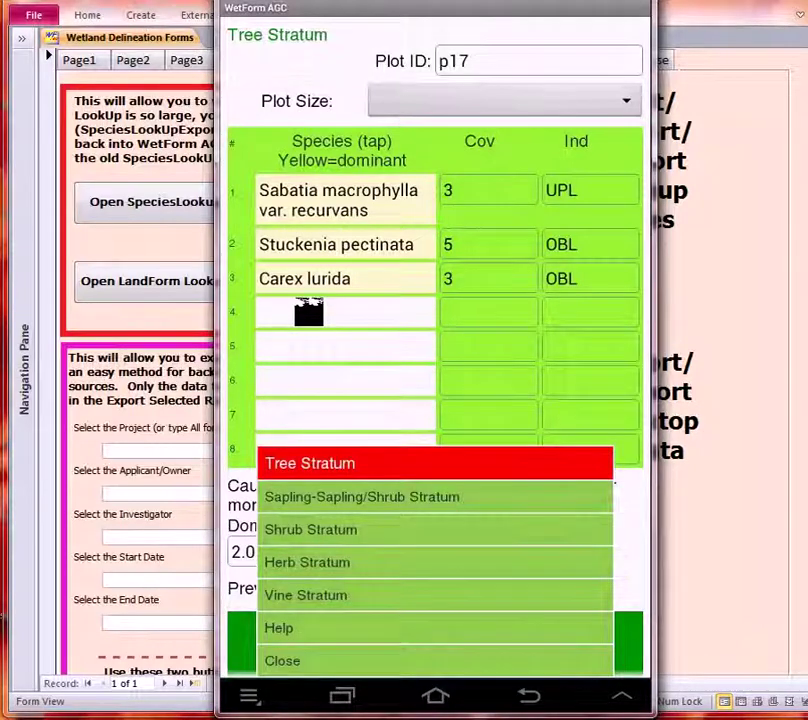
{"action": "key", "text": "Return"}
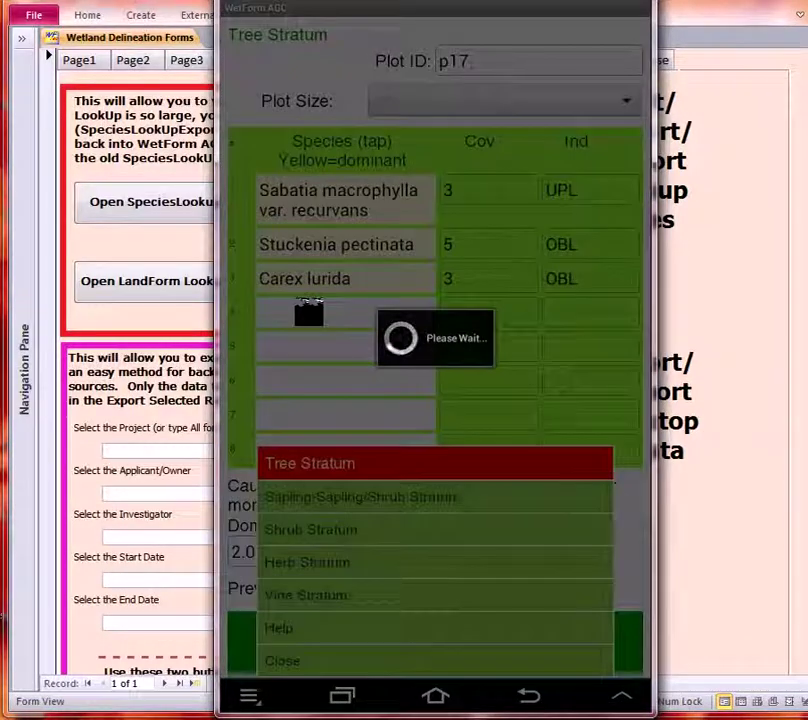
{"action": "key", "text": "Down"}
{"action": "key", "text": "Menu"}
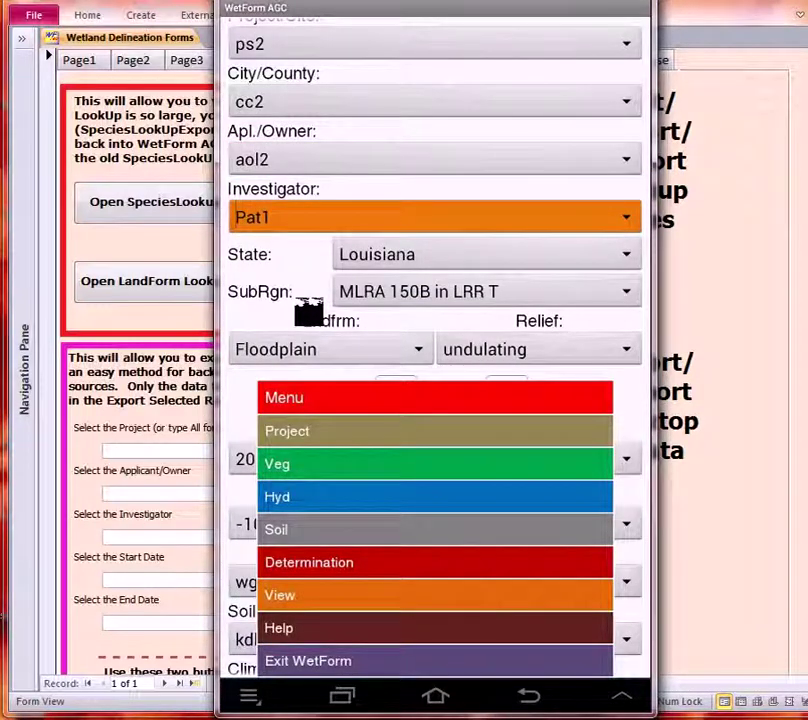
{"action": "left_click", "coordinate": [434, 497]}
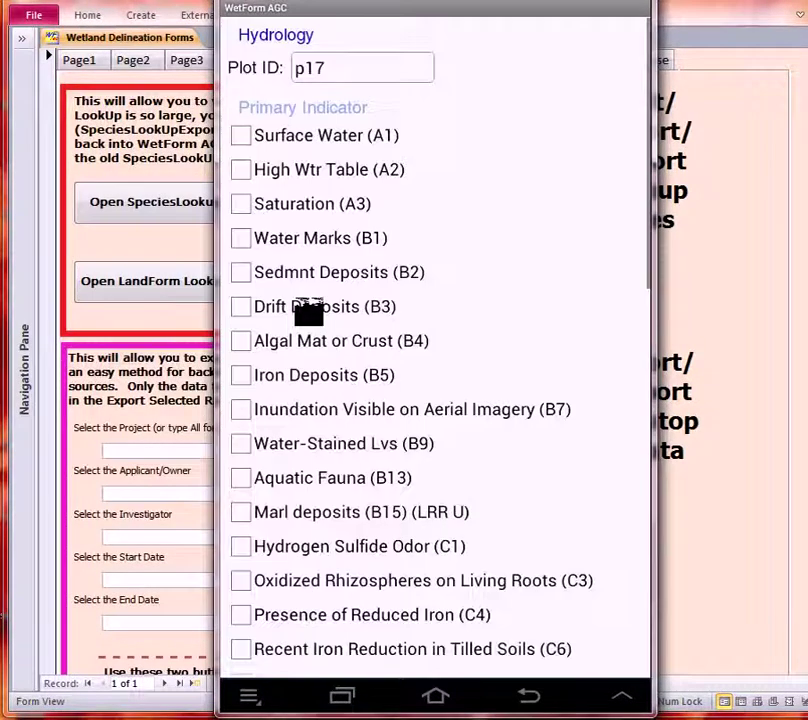
- Tick Moss Trim Line (B16) among the secondary hydrology indicators and close the Hydrology form
{"action": "scroll", "coordinate": [309, 313], "scroll_direction": "down", "scroll_amount": 5}
{"action": "scroll", "coordinate": [309, 313], "scroll_direction": "down", "scroll_amount": 4}
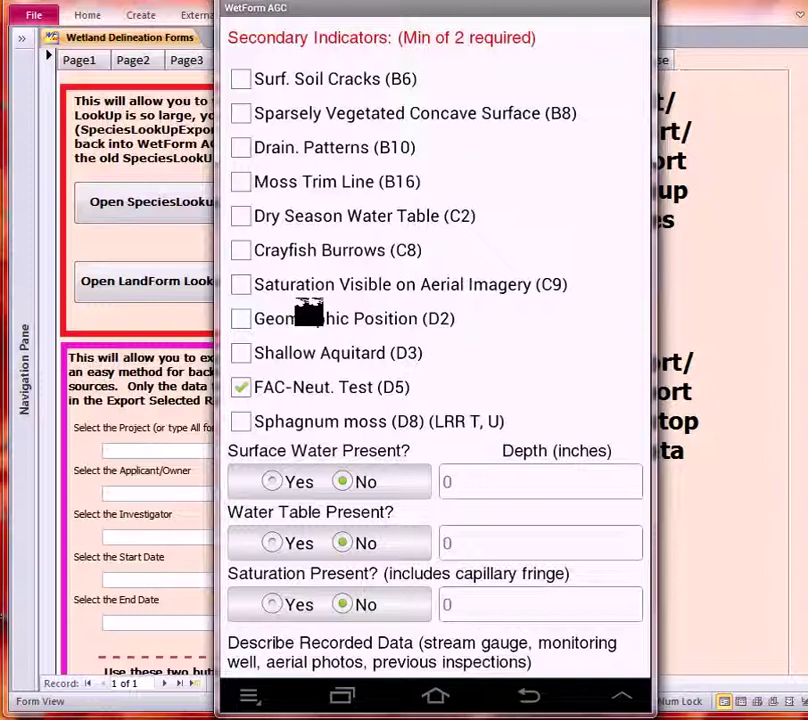
{"action": "scroll", "coordinate": [309, 313], "scroll_direction": "up", "scroll_amount": 2}
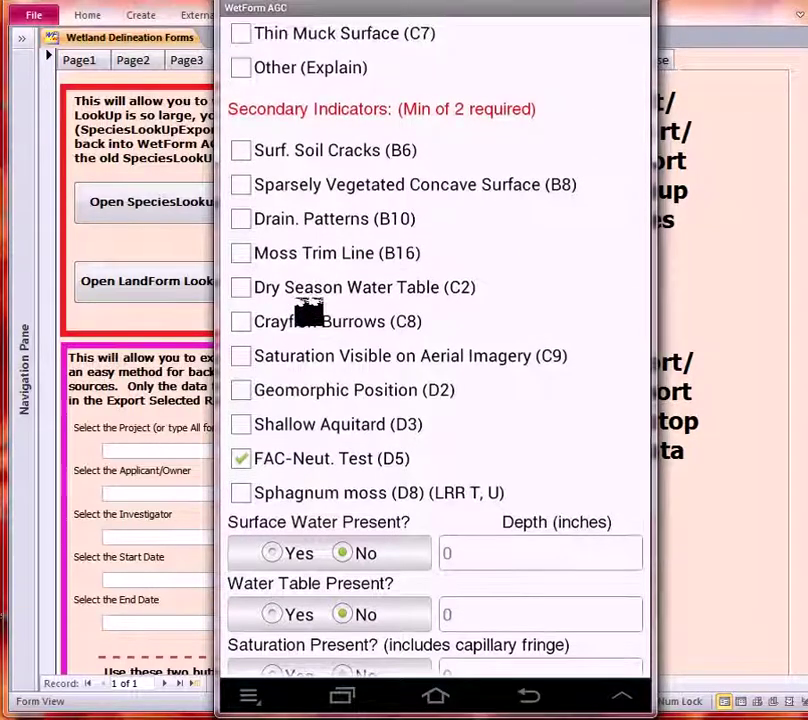
{"action": "left_click", "coordinate": [241, 253]}
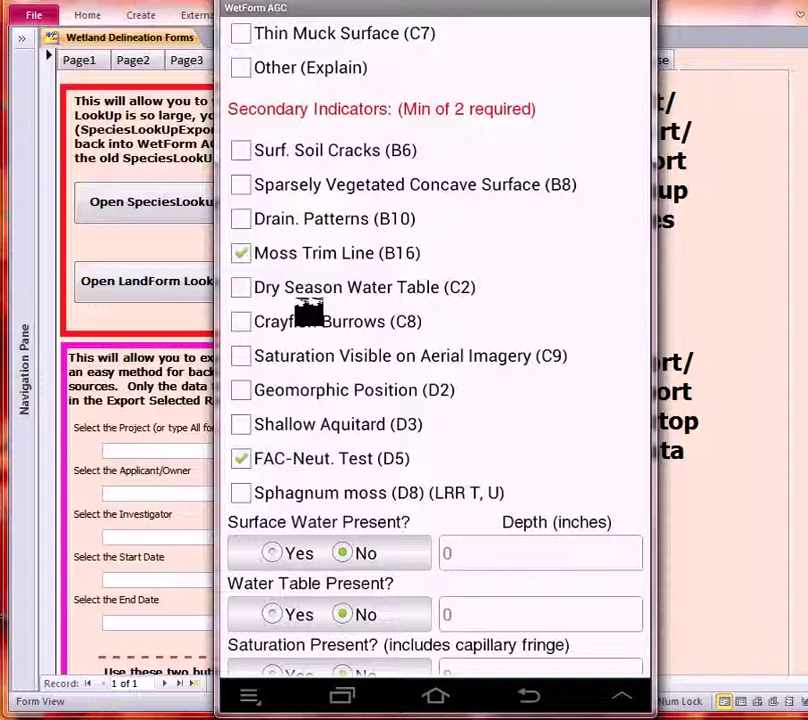
{"action": "left_click", "coordinate": [250, 696]}
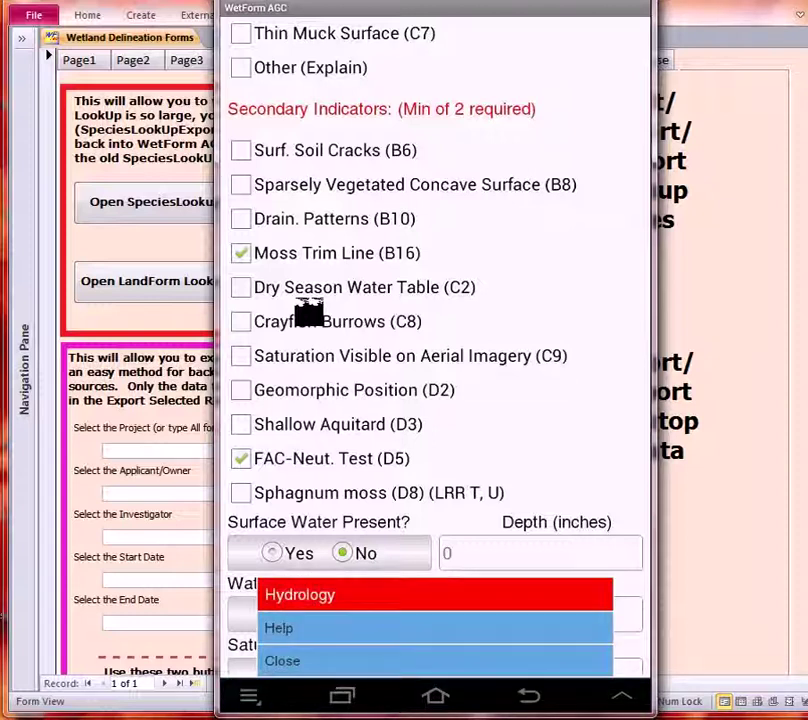
{"action": "left_click", "coordinate": [283, 661]}
- Open plot p17's Determination form, review the vegetation, hydrology, soil and wetland answers, and close it
{"action": "left_click", "coordinate": [250, 696]}
{"action": "key", "text": "Down"}
{"action": "key", "text": "Menu"}
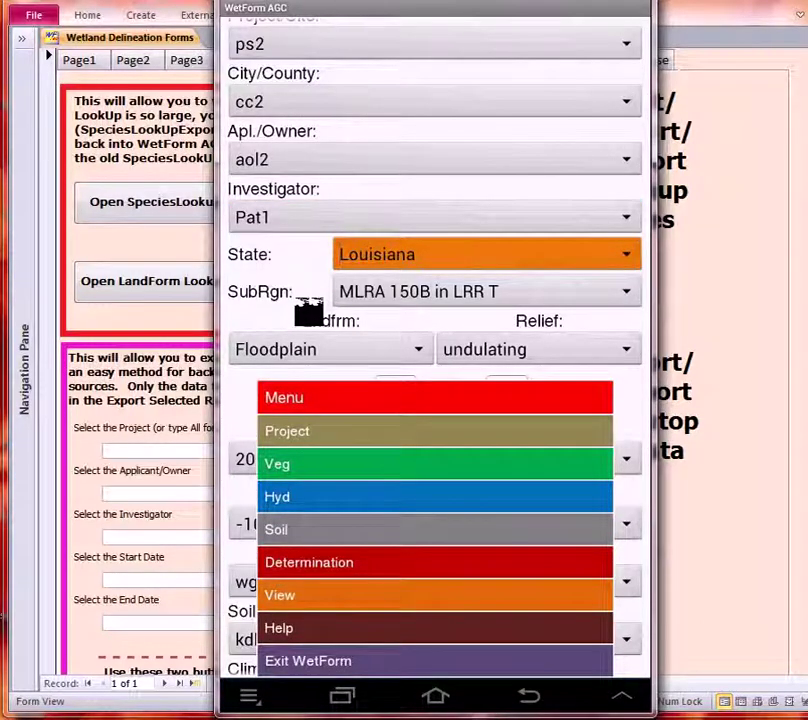
{"action": "left_click", "coordinate": [309, 562]}
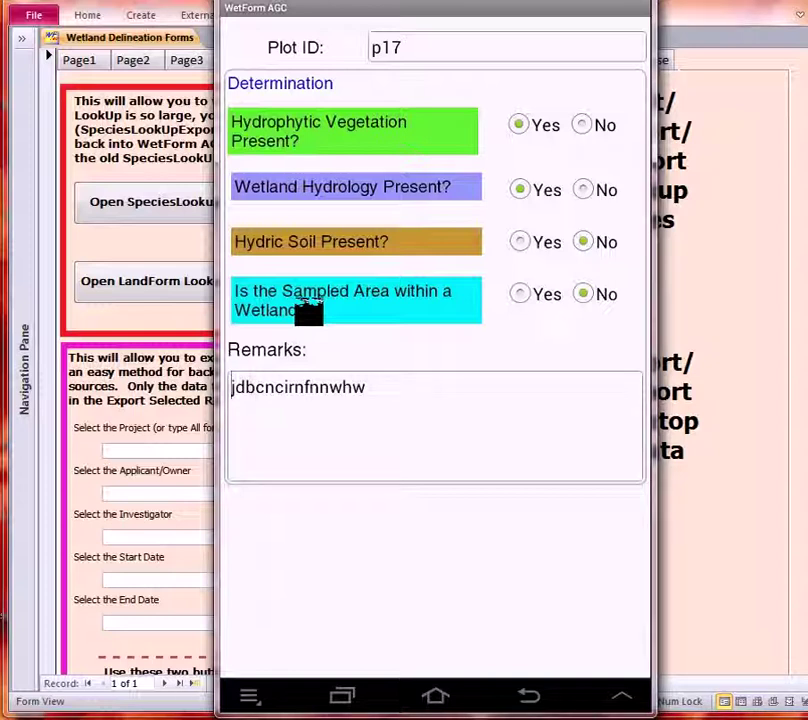
{"action": "left_click", "coordinate": [249, 696]}
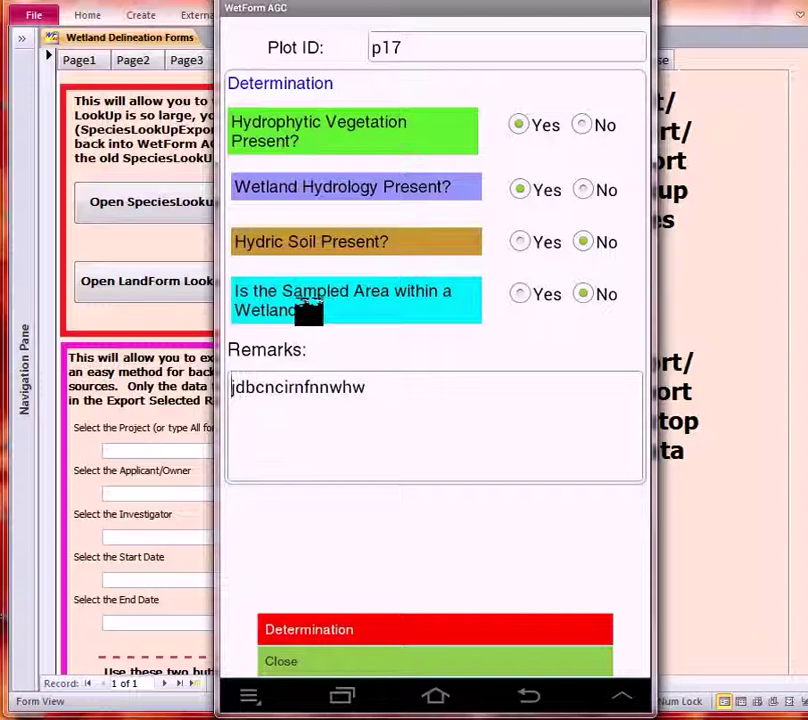
{"action": "left_click", "coordinate": [435, 661]}
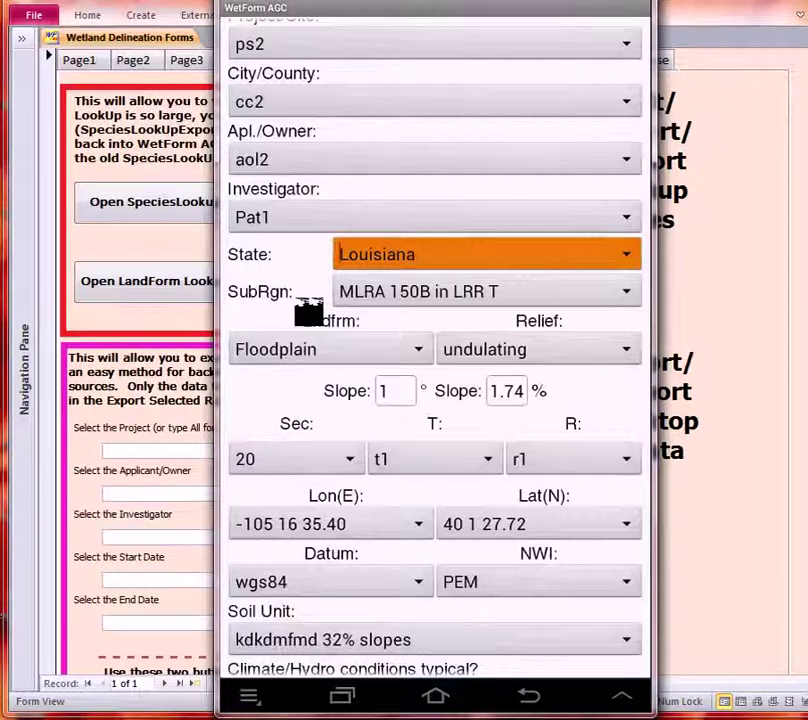
- Open plot p17's soil Check Boxes form and tick 2 cm Muck (A10) (LRR S) under the problematic hydric soil indicators
{"action": "left_click", "coordinate": [249, 696]}
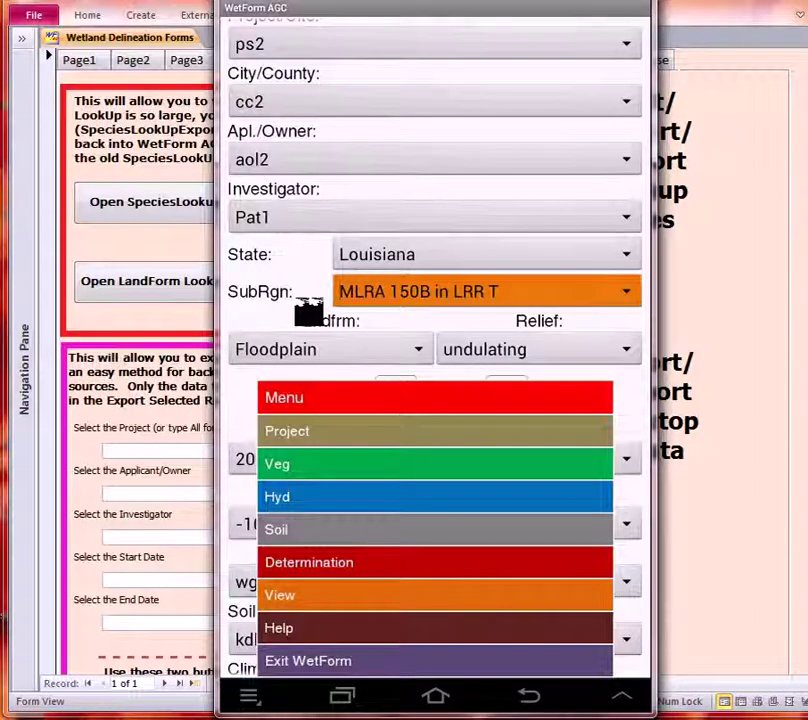
{"action": "left_click", "coordinate": [435, 529]}
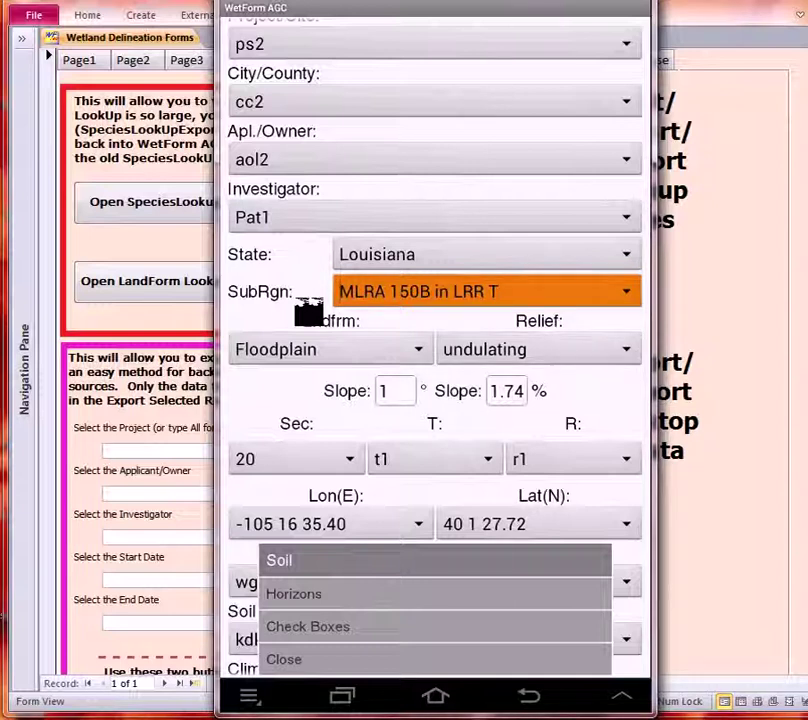
{"action": "left_click", "coordinate": [308, 627]}
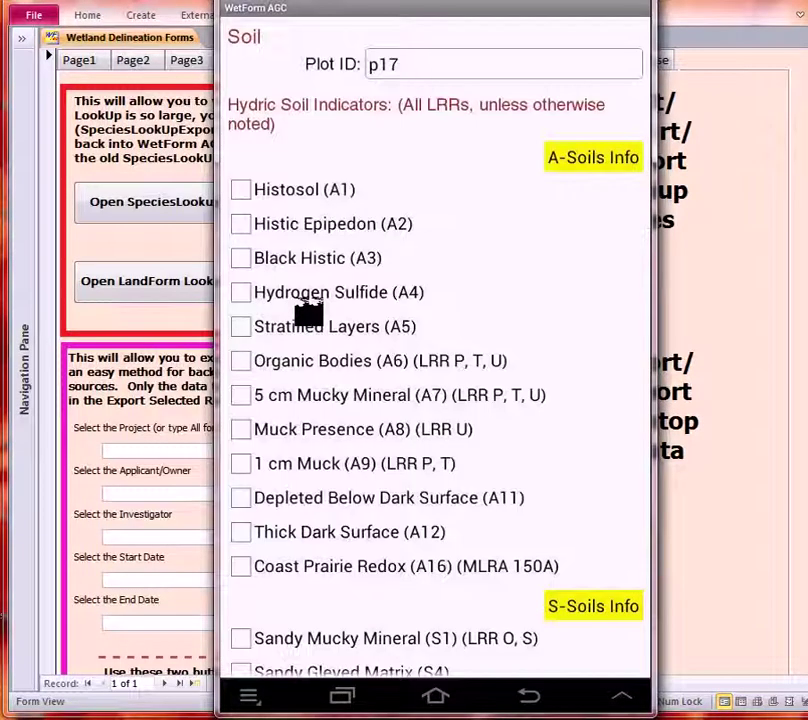
{"action": "scroll", "coordinate": [309, 314], "scroll_direction": "down", "scroll_amount": 6}
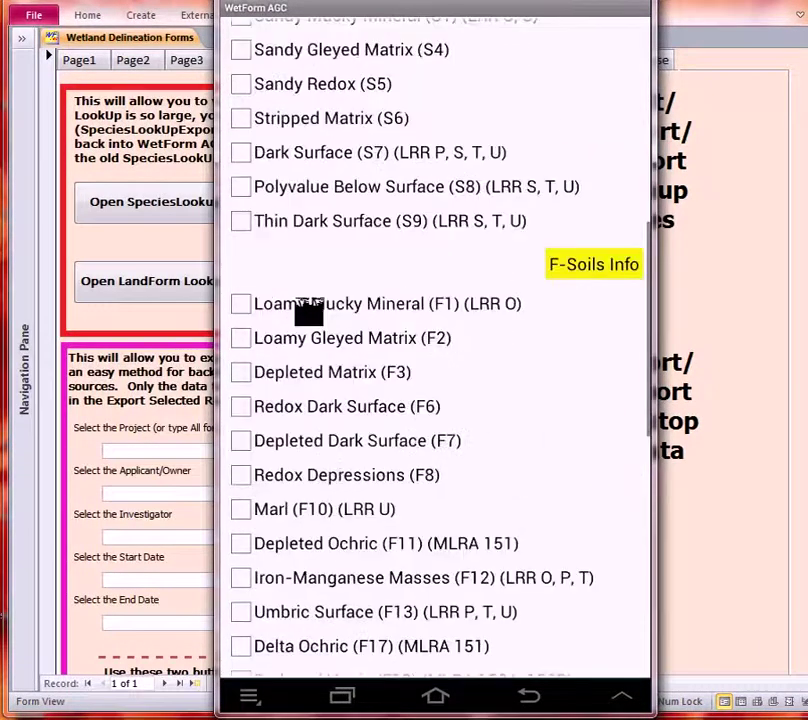
{"action": "scroll", "coordinate": [309, 314], "scroll_direction": "down", "scroll_amount": 8}
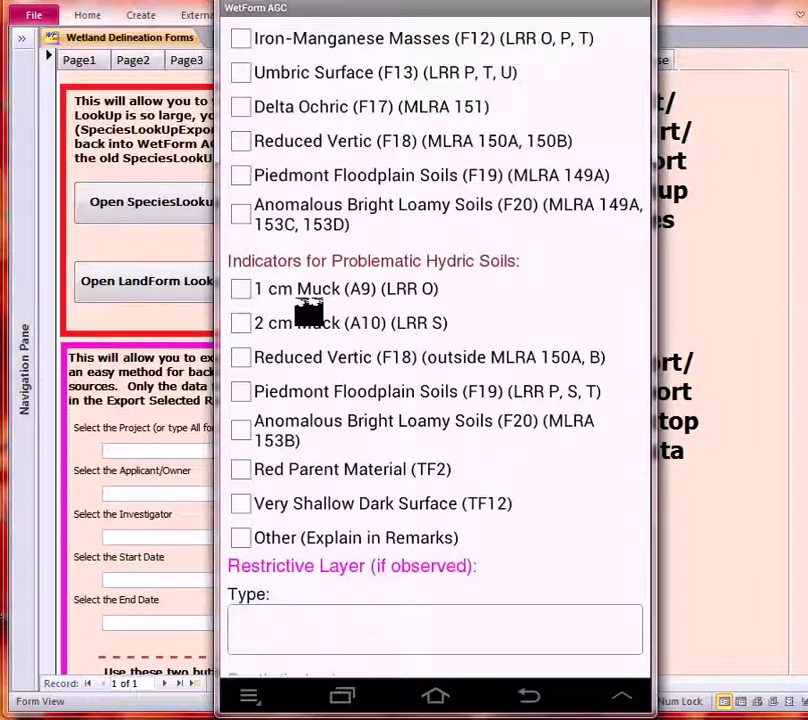
{"action": "left_click", "coordinate": [309, 316]}
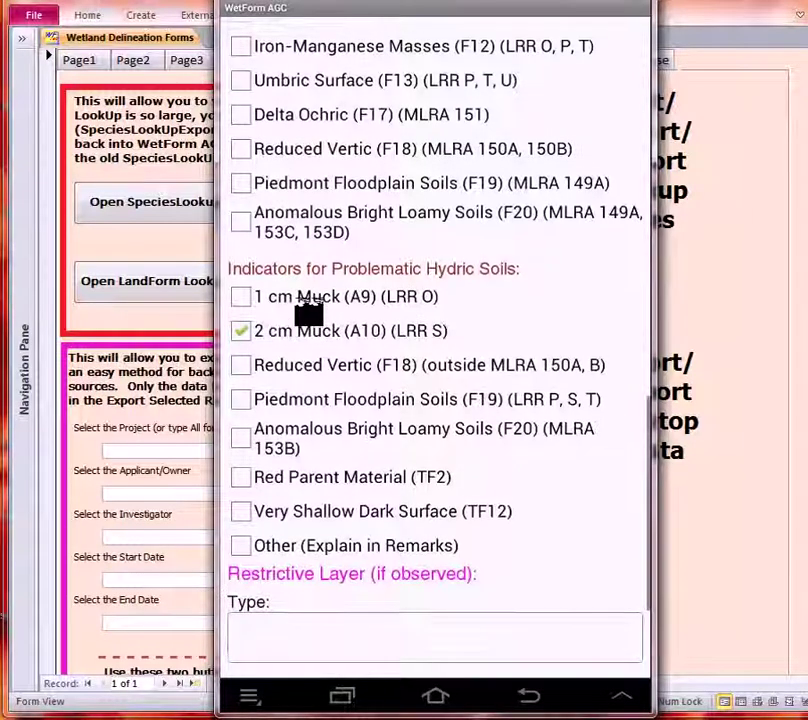
- View the A-Soils Info reference for the hydric soil indicators and return to the soil check boxes form
{"action": "scroll", "coordinate": [309, 315], "scroll_direction": "up", "scroll_amount": 5}
{"action": "scroll", "coordinate": [309, 315], "scroll_direction": "up", "scroll_amount": 1}
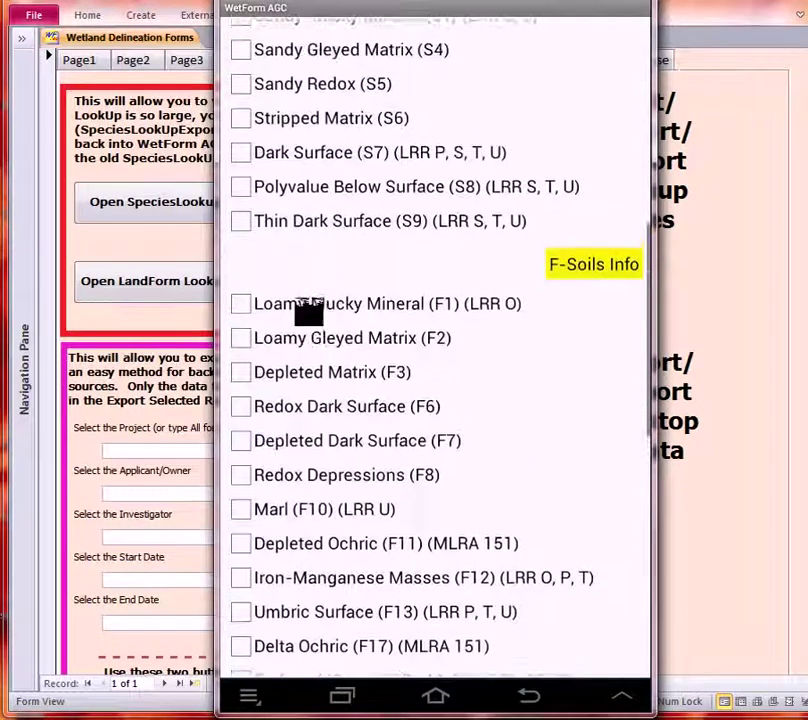
{"action": "scroll", "coordinate": [309, 313], "scroll_direction": "up", "scroll_amount": 10}
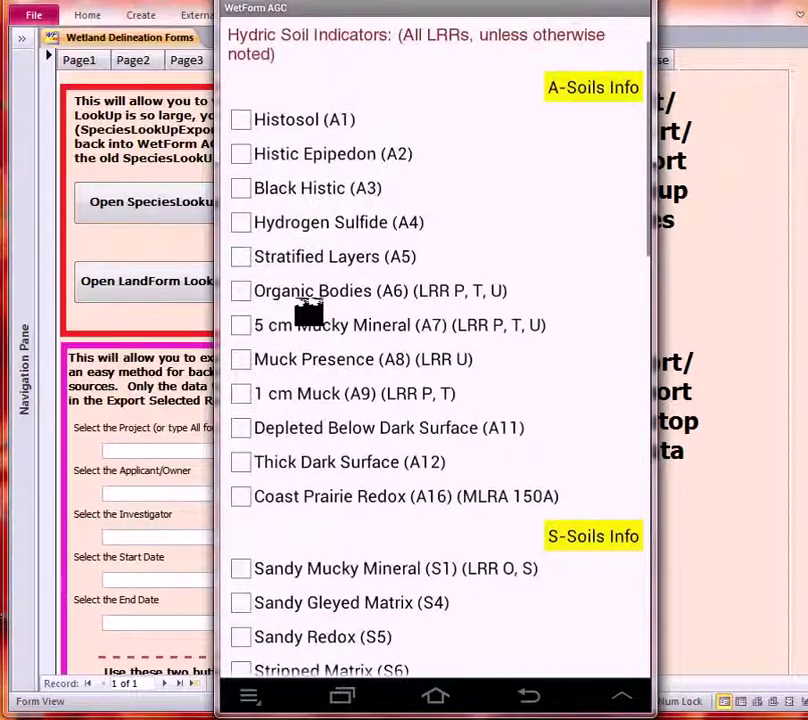
{"action": "scroll", "coordinate": [309, 313], "scroll_direction": "up", "scroll_amount": 2}
{"action": "scroll", "coordinate": [309, 313], "scroll_direction": "down", "scroll_amount": 1}
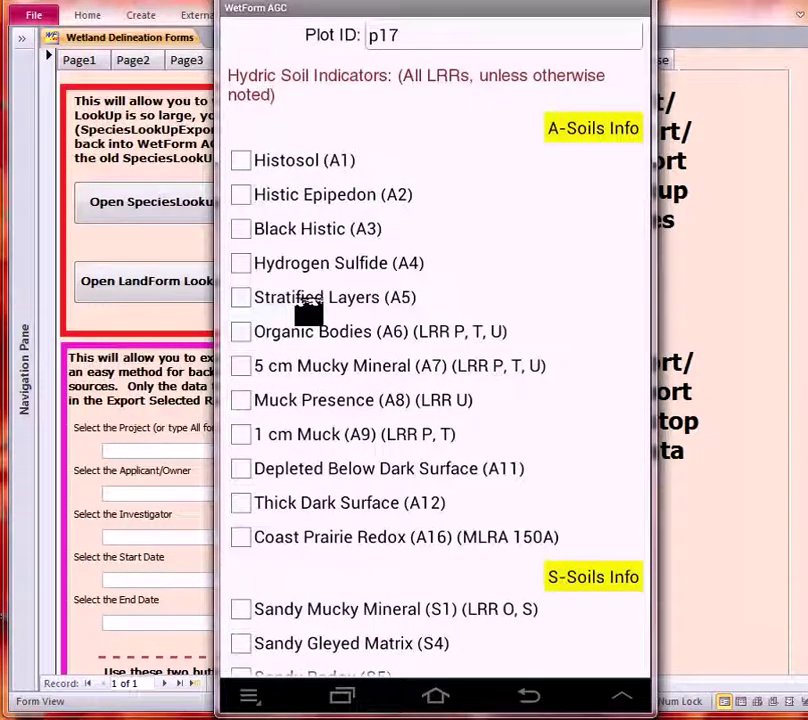
{"action": "left_click", "coordinate": [593, 128]}
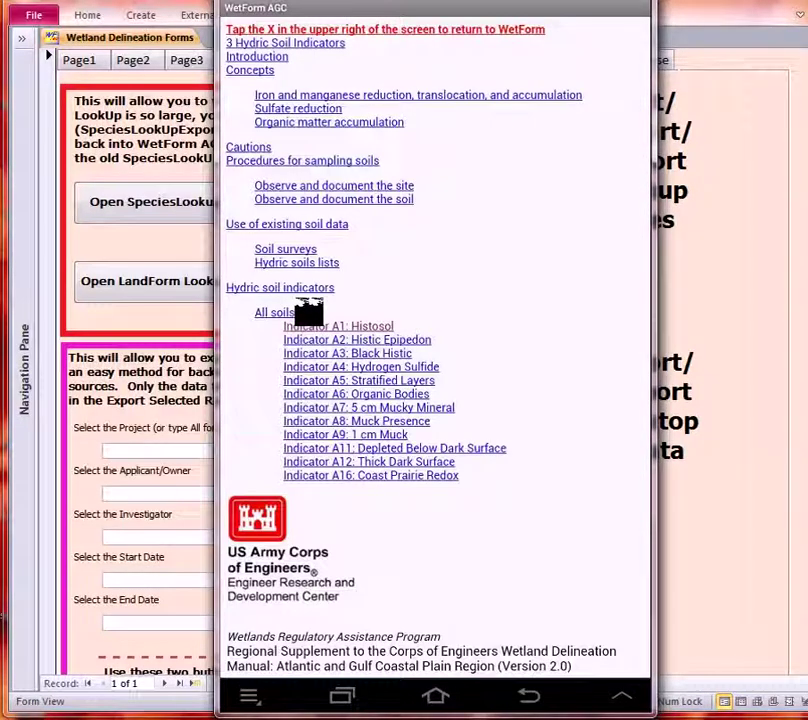
{"action": "left_click", "coordinate": [529, 695]}
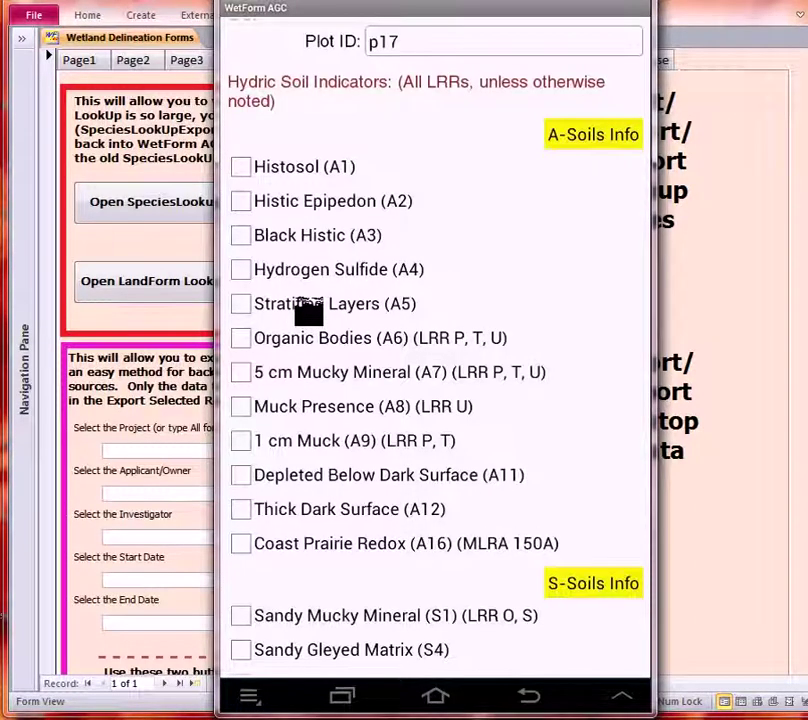
- Close the soil check boxes form, review the answers on plot p17's Determination form again, and close it
{"action": "scroll", "coordinate": [308, 312], "scroll_direction": "down", "scroll_amount": 5}
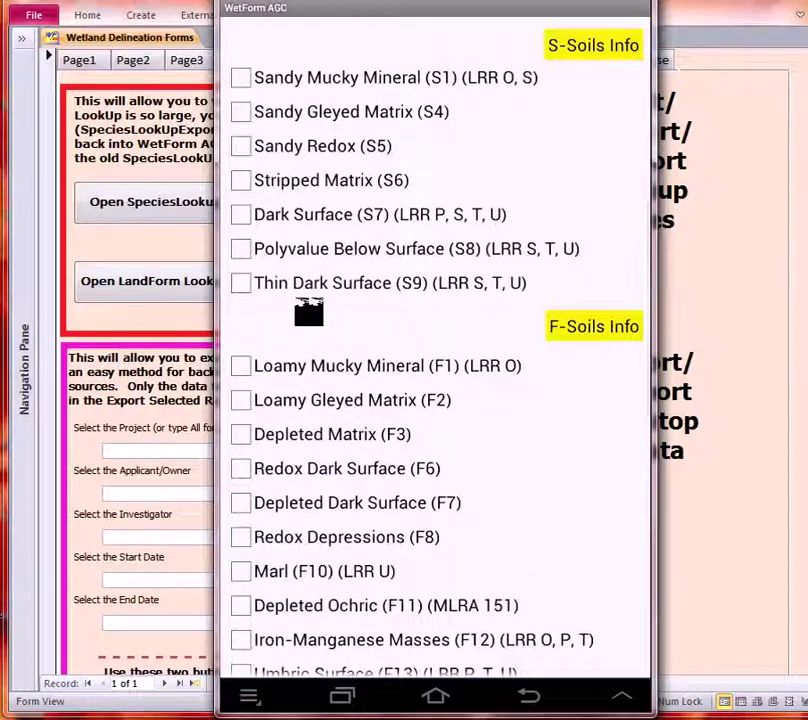
{"action": "left_click", "coordinate": [250, 696]}
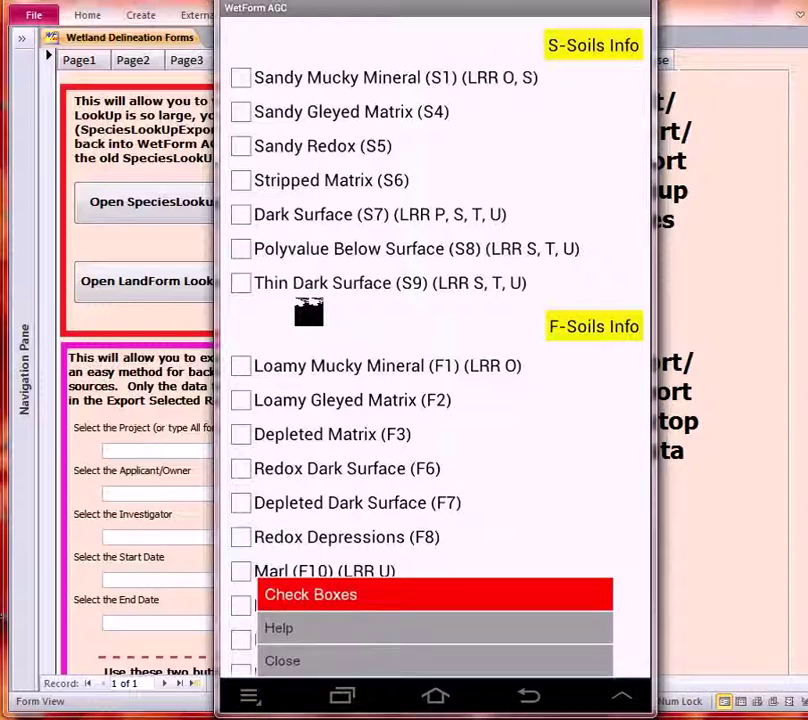
{"action": "left_click", "coordinate": [435, 661]}
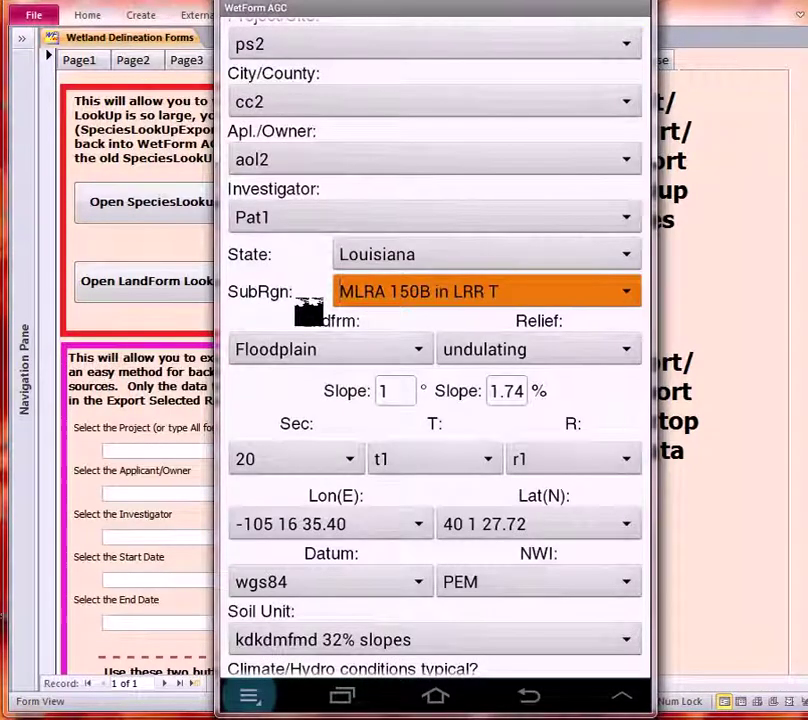
{"action": "key", "text": "Down"}
{"action": "key", "text": "F2"}
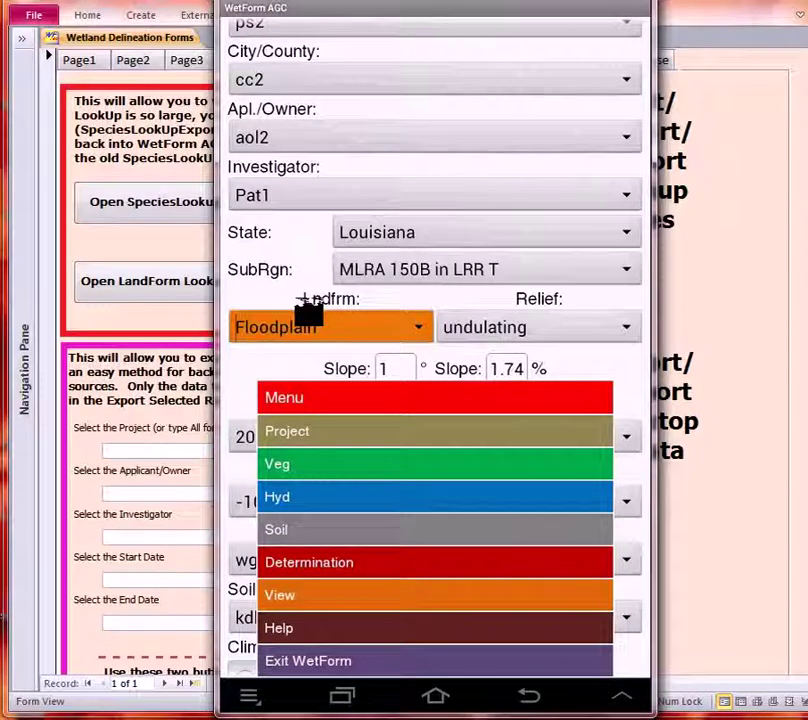
{"action": "left_click", "coordinate": [435, 562]}
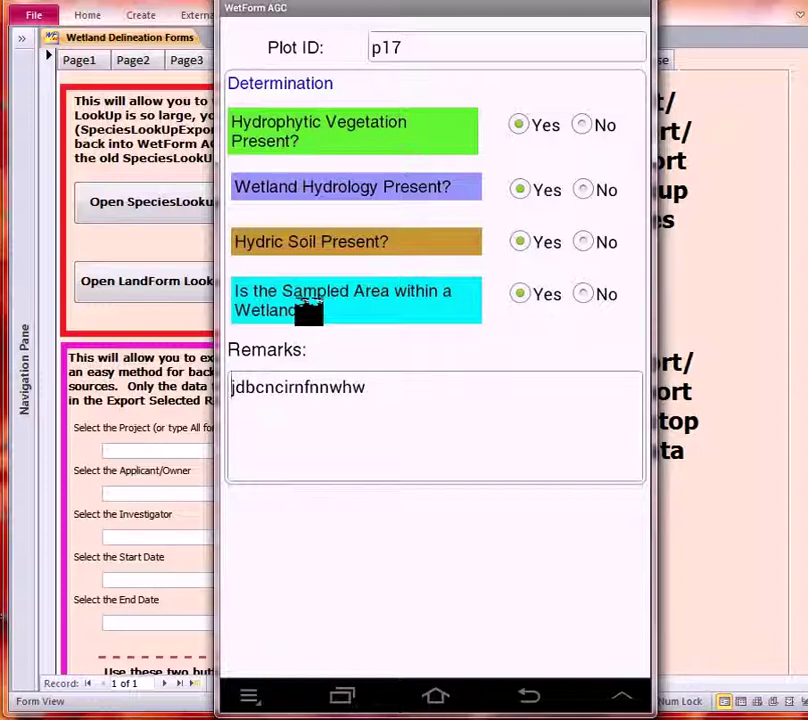
{"action": "left_click", "coordinate": [249, 695]}
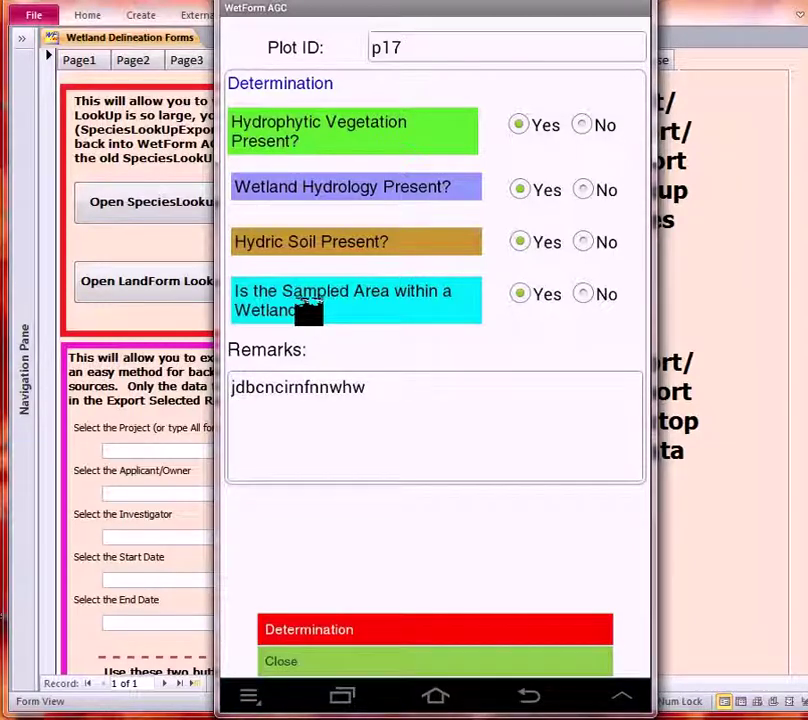
{"action": "left_click", "coordinate": [281, 661]}
- Open plot p17's soil Horizons form and set Soil Horizon 1's depth to 0-8 inches and its matrix color hue to 10Y
{"action": "left_click", "coordinate": [249, 695]}
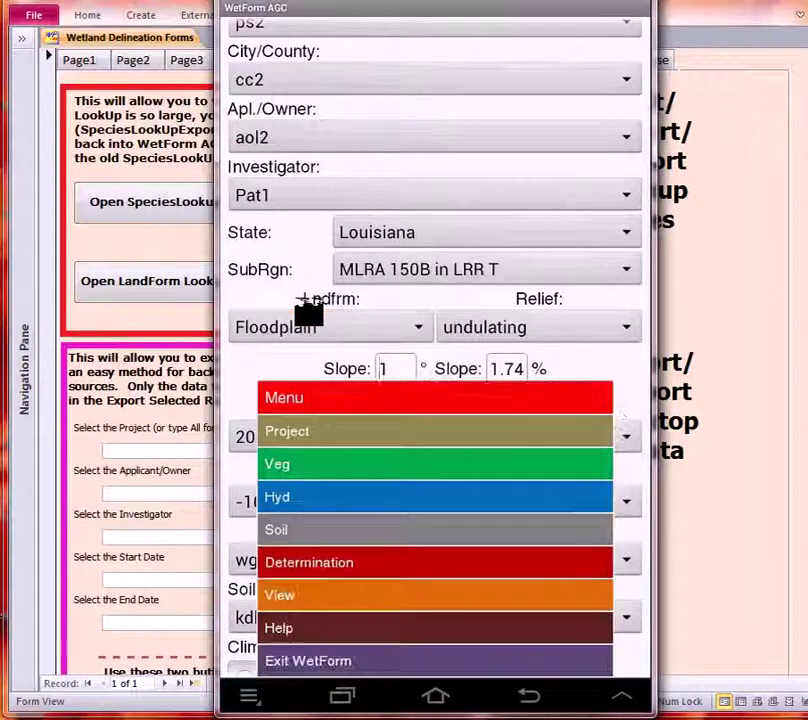
{"action": "left_click", "coordinate": [304, 299]}
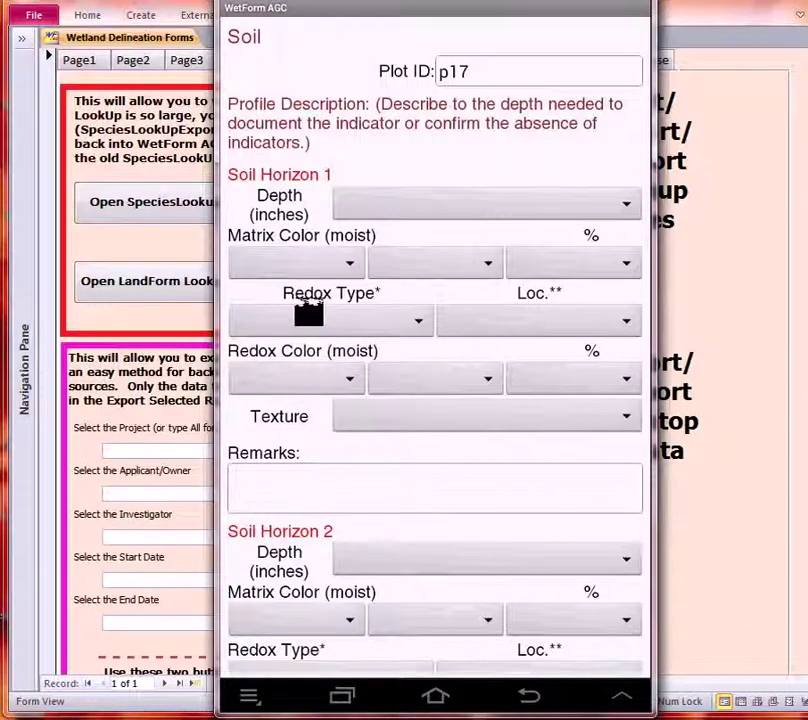
{"action": "left_click", "coordinate": [487, 204]}
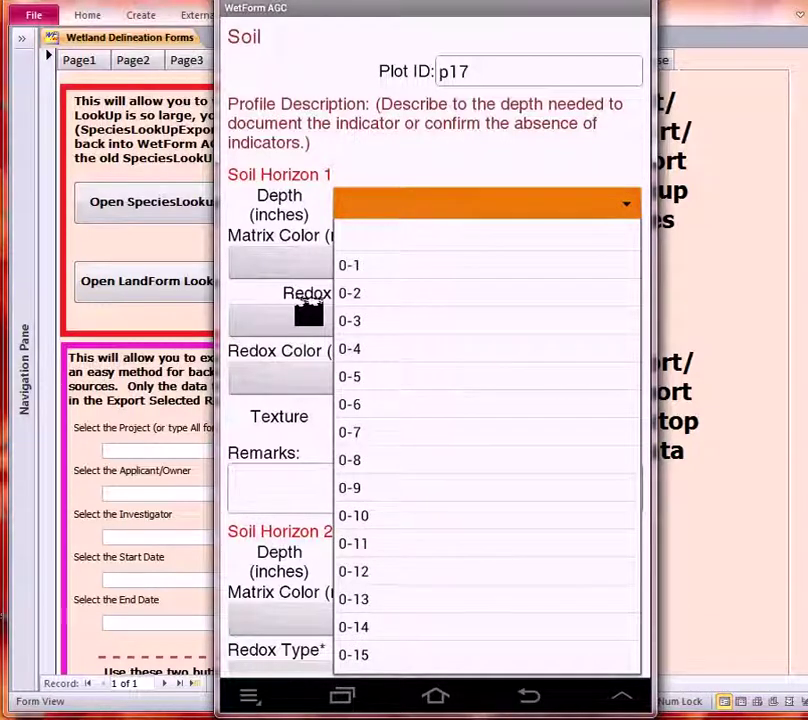
{"action": "left_click", "coordinate": [487, 460]}
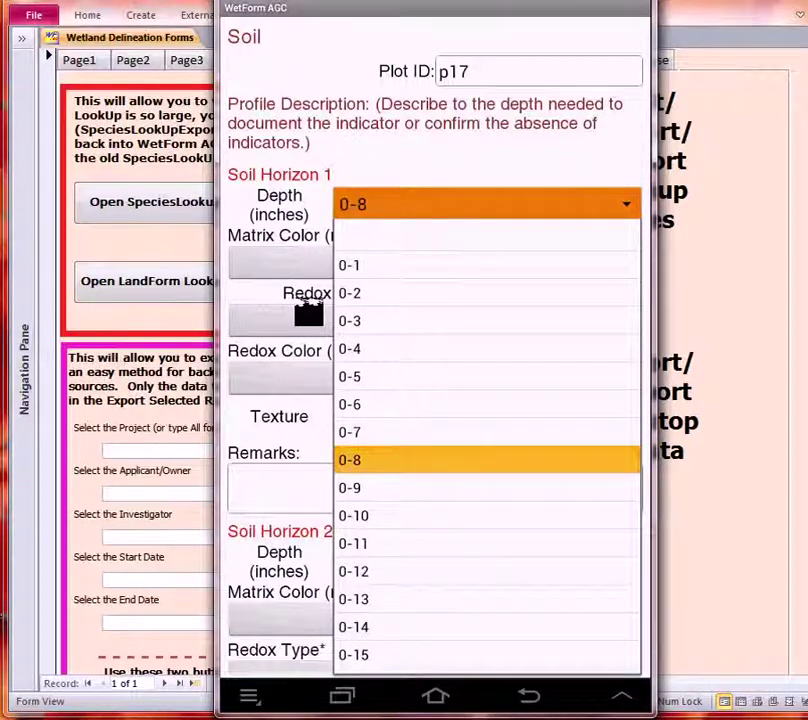
{"action": "left_click", "coordinate": [297, 263]}
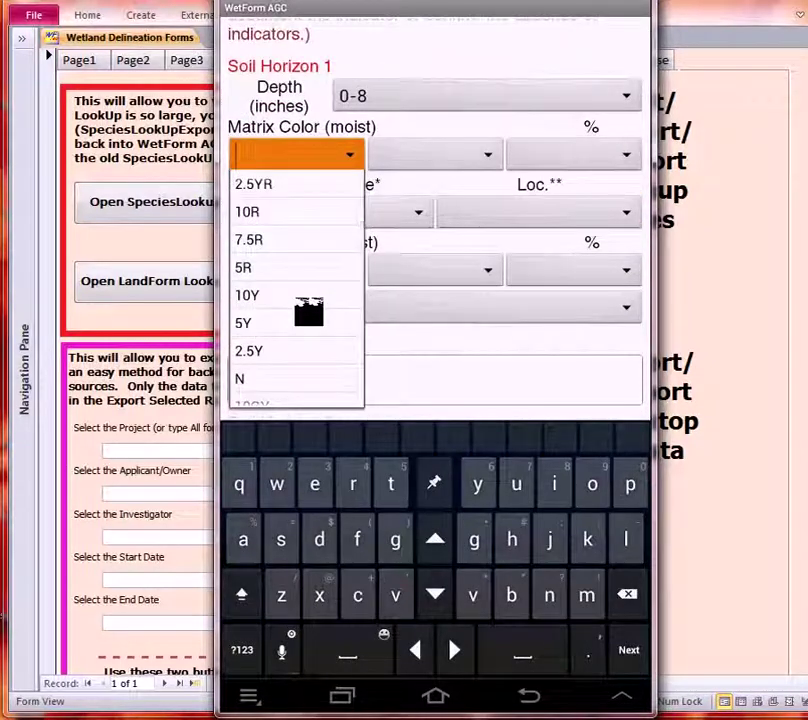
{"action": "left_click", "coordinate": [309, 310]}
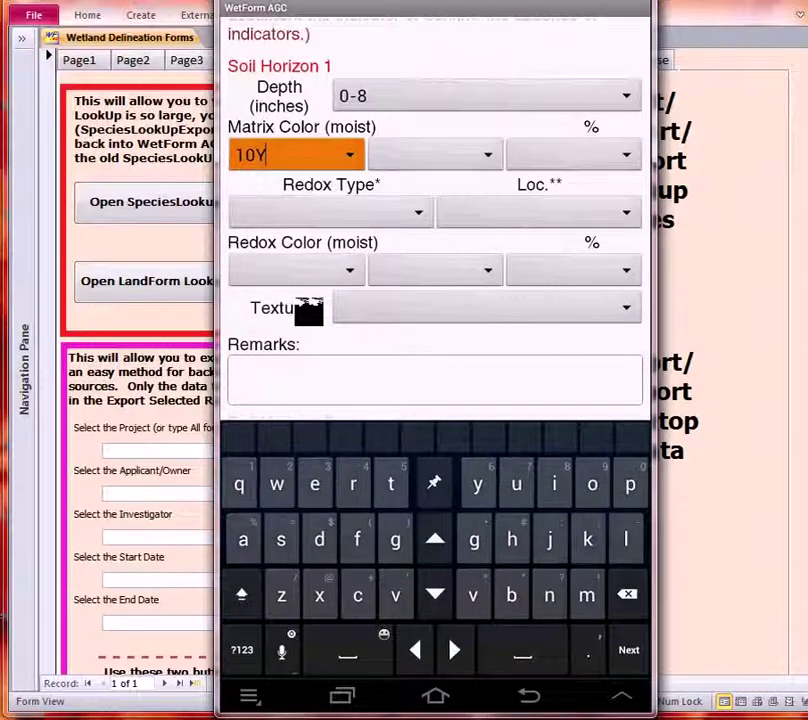
- Complete Soil Horizon 1's moist matrix color with value/chroma 2.5/1 and 60 percent
{"action": "key", "text": "Tab"}
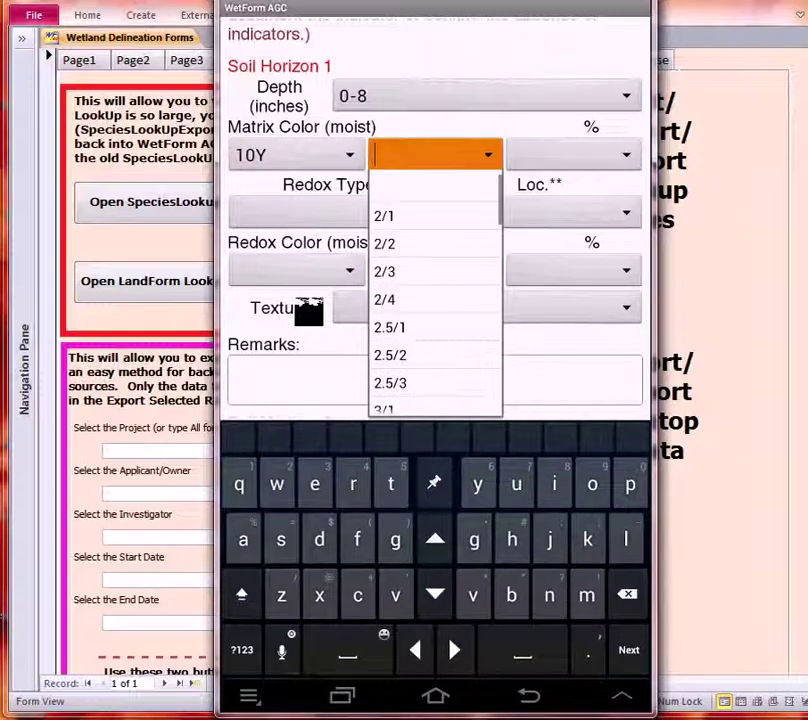
{"action": "left_click", "coordinate": [391, 327]}
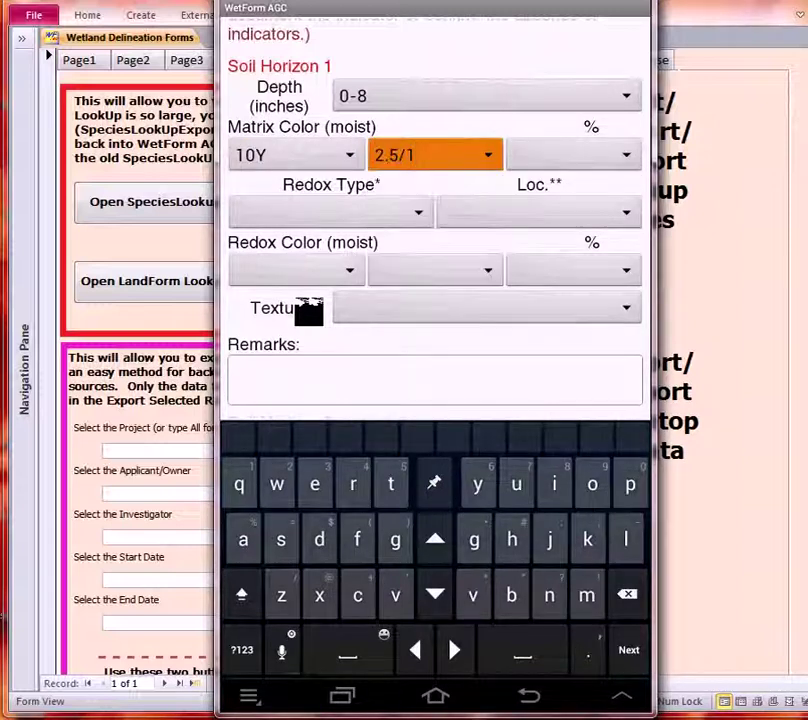
{"action": "key", "text": "Tab"}
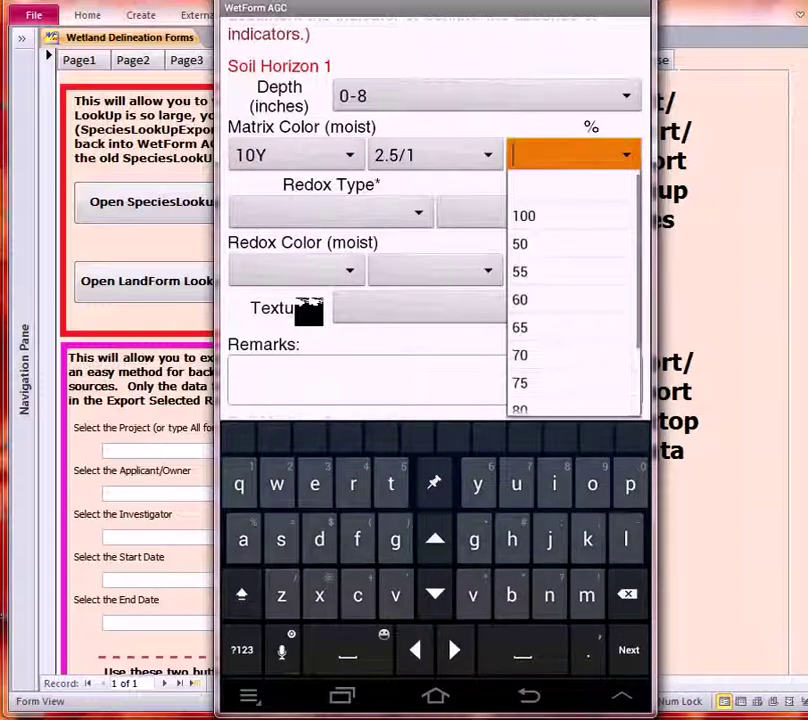
{"action": "left_click", "coordinate": [535, 300]}
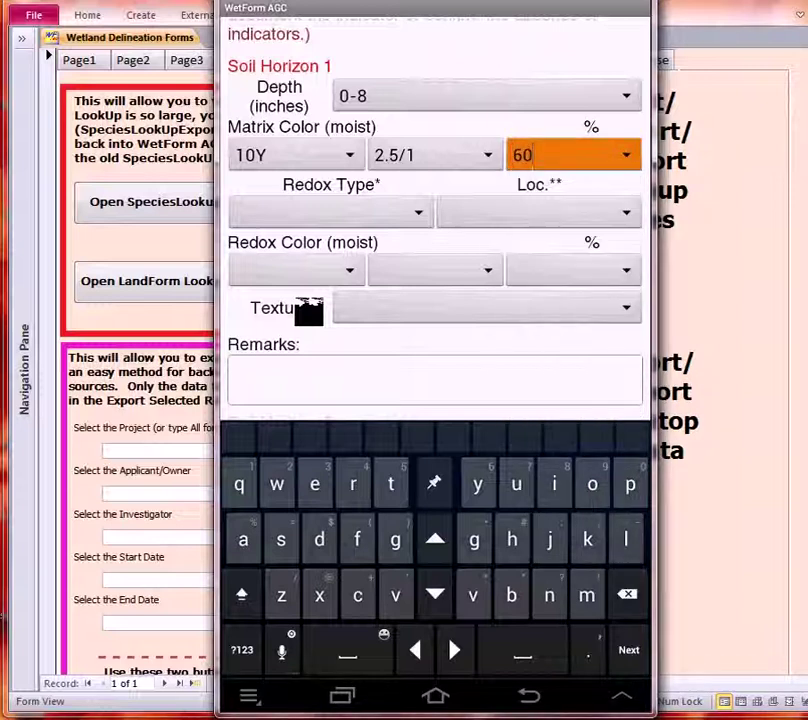
- Look over the depth choices offered for Soil Horizon 2, and close the soil Horizons form
{"action": "scroll", "coordinate": [308, 310], "scroll_direction": "down", "scroll_amount": 5}
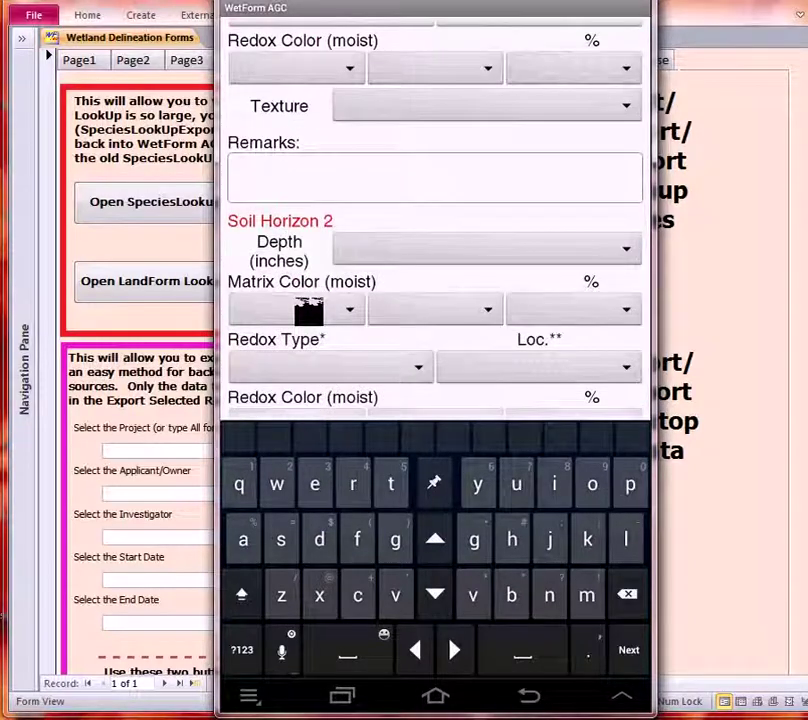
{"action": "left_click", "coordinate": [487, 249]}
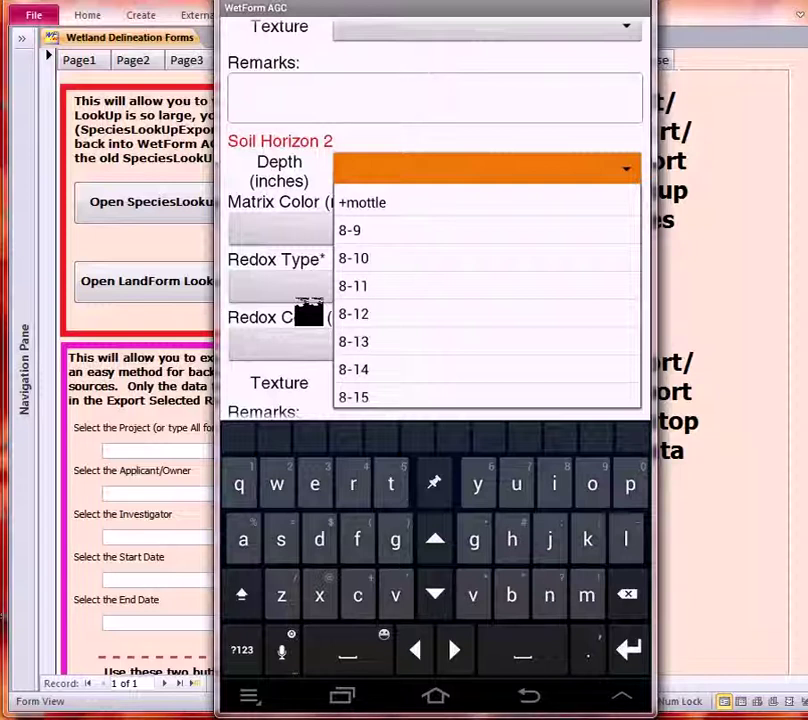
{"action": "left_click", "coordinate": [250, 697]}
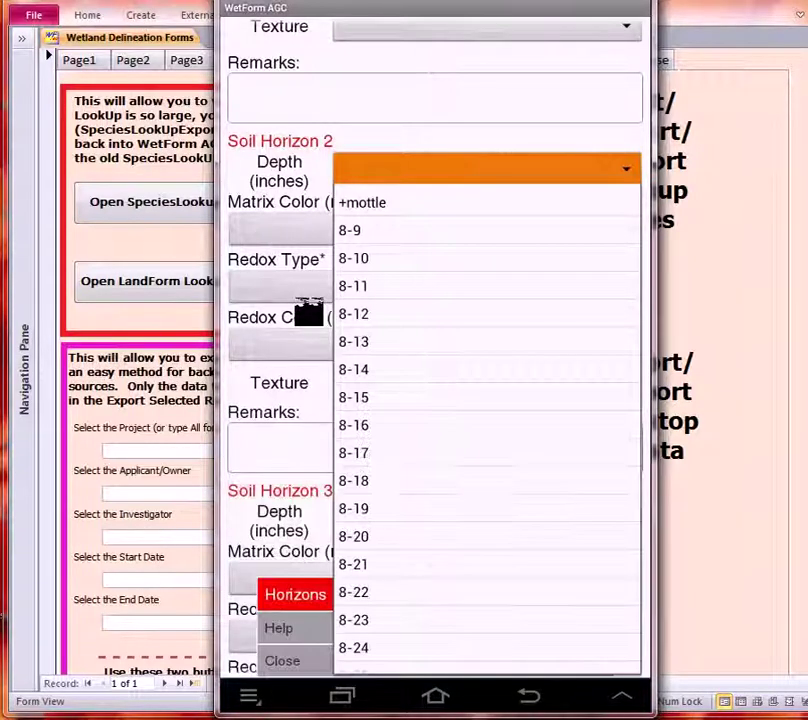
{"action": "left_click", "coordinate": [283, 661]}
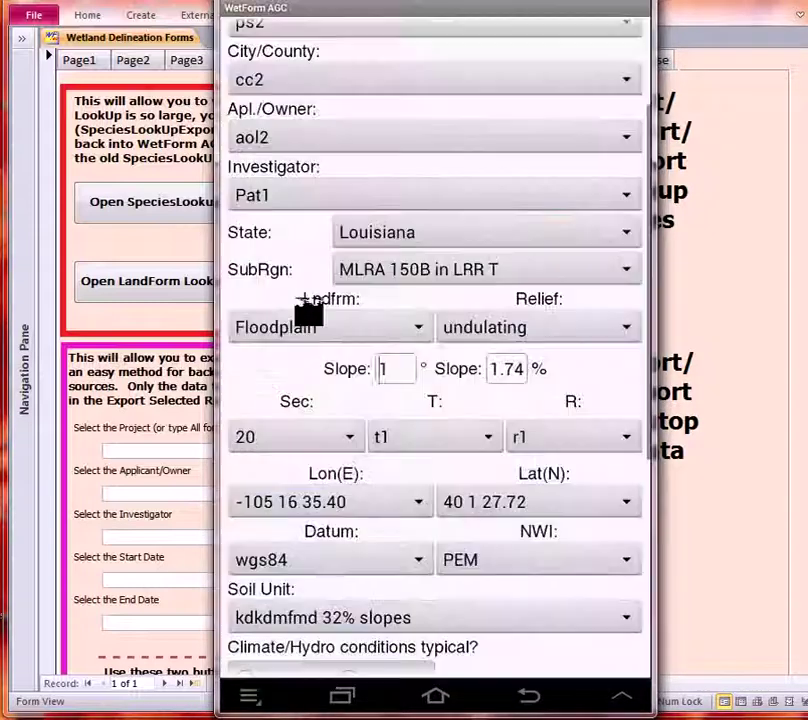
- Go to plot p06's record from the plot list and review its project data down to the remarks
{"action": "key", "text": "Menu"}
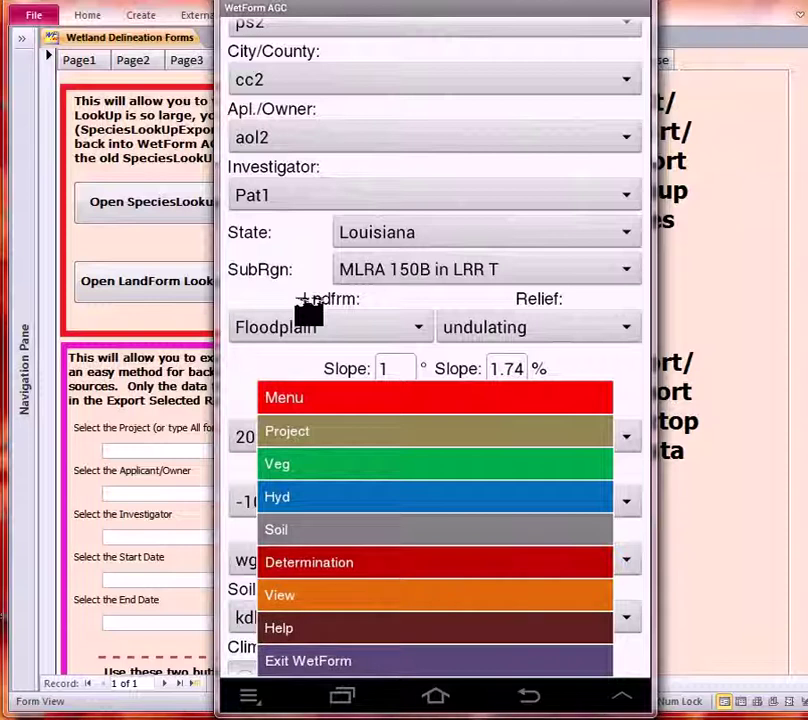
{"action": "left_click", "coordinate": [434, 595]}
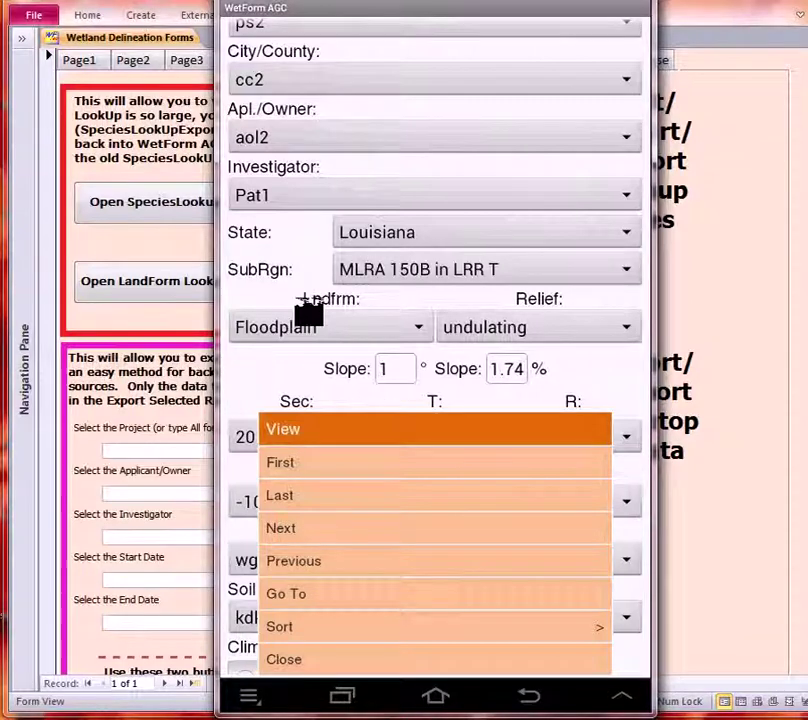
{"action": "left_click", "coordinate": [434, 594]}
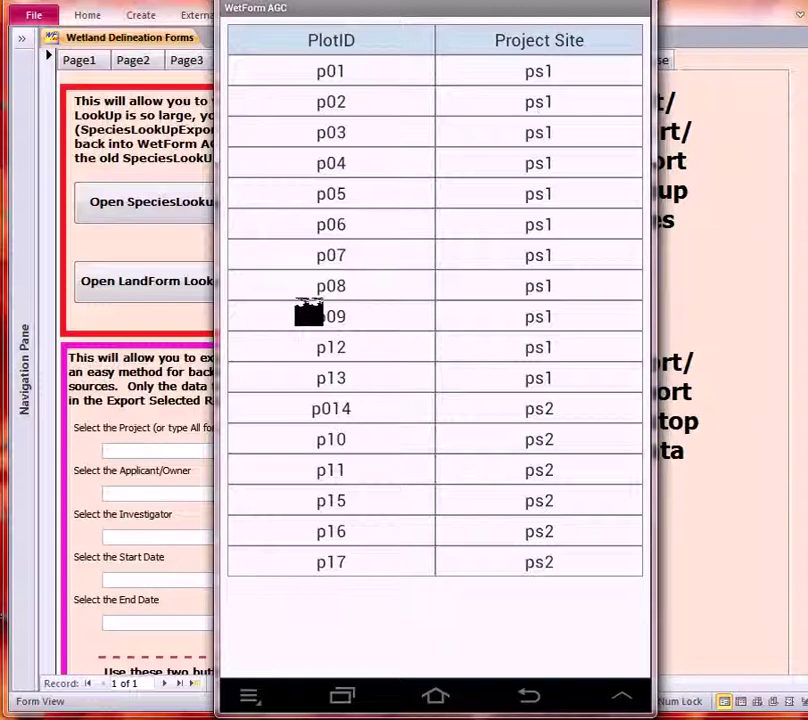
{"action": "left_click", "coordinate": [331, 224]}
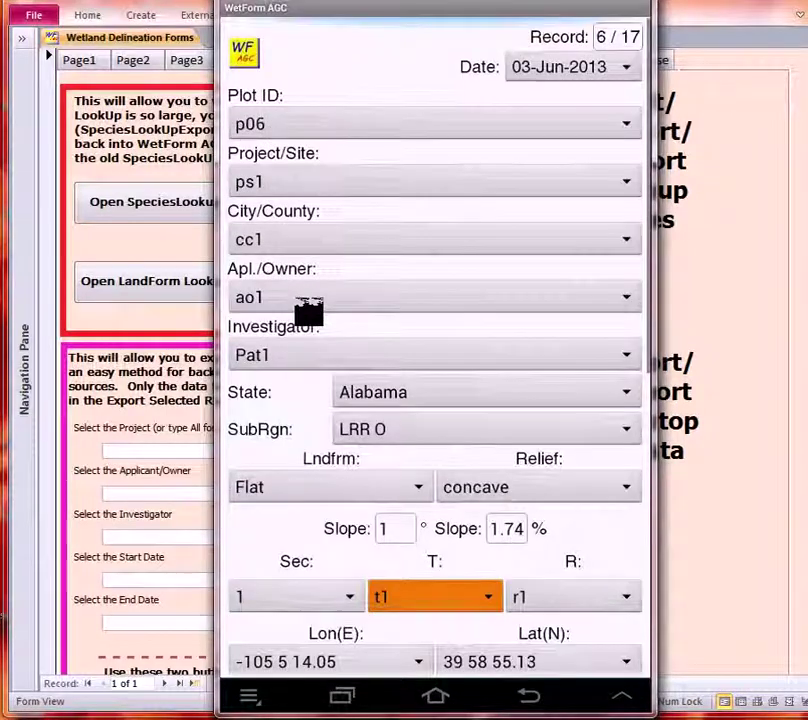
{"action": "scroll", "coordinate": [309, 313], "scroll_direction": "down", "scroll_amount": 5}
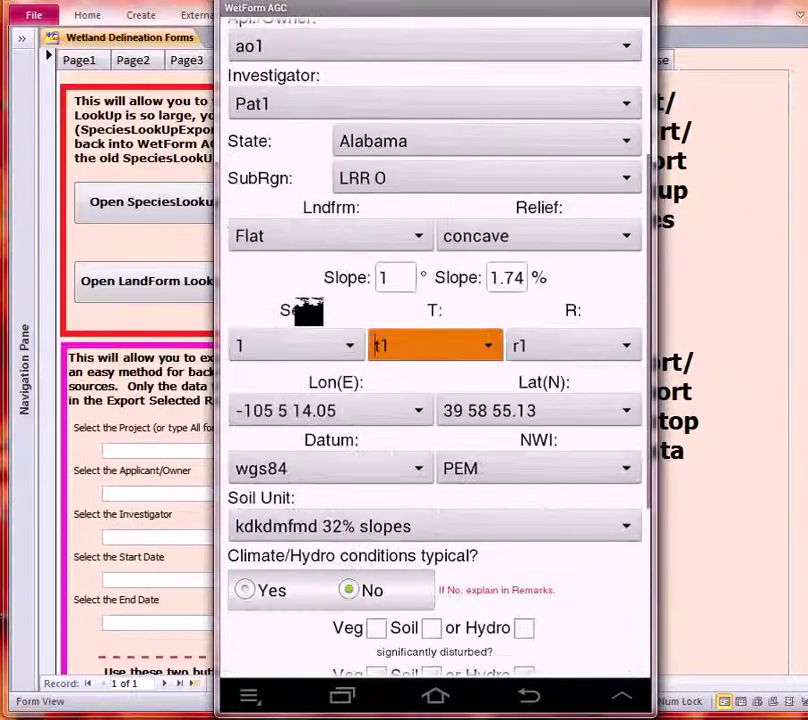
{"action": "scroll", "coordinate": [309, 313], "scroll_direction": "down", "scroll_amount": 1}
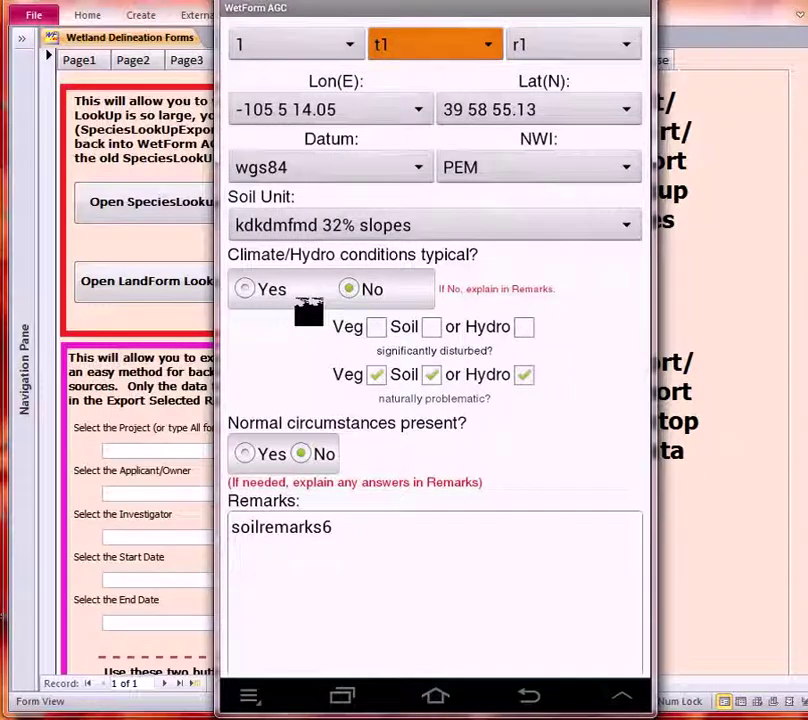
{"action": "scroll", "coordinate": [309, 313], "scroll_direction": "up", "scroll_amount": 1}
{"action": "scroll", "coordinate": [309, 313], "scroll_direction": "up", "scroll_amount": 5}
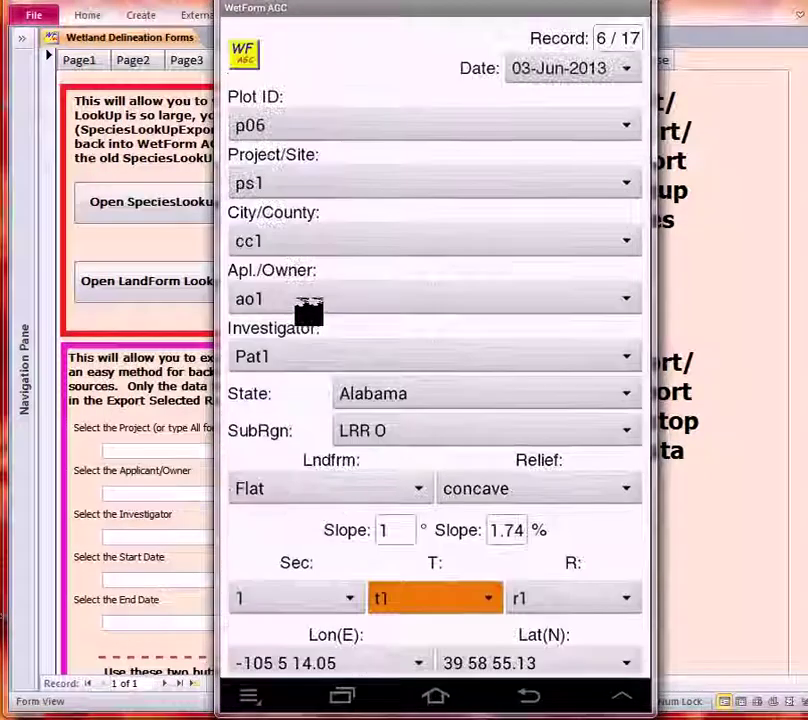
{"action": "scroll", "coordinate": [309, 313], "scroll_direction": "down", "scroll_amount": 2}
- Open the About information from the help topics
{"action": "key", "text": "Menu"}
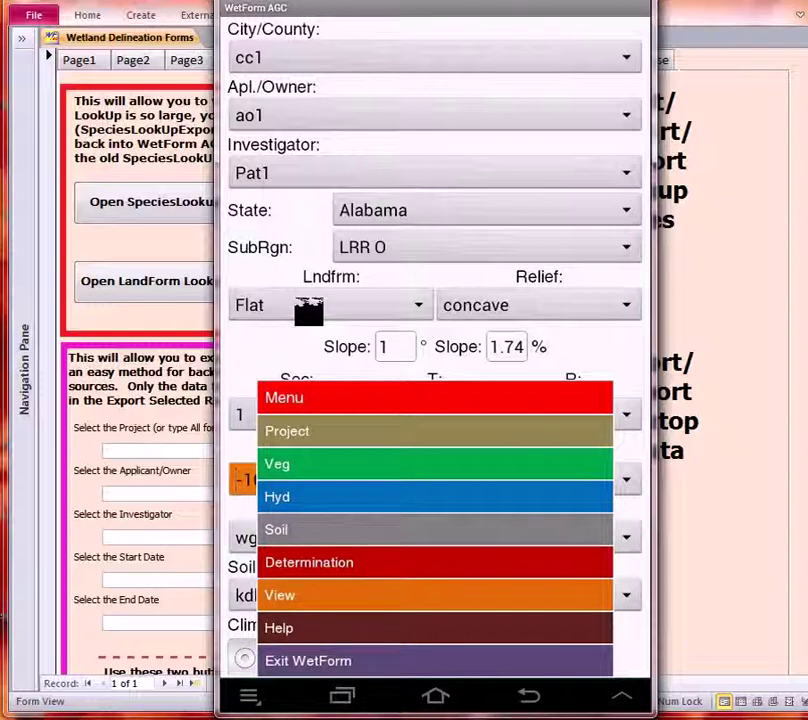
{"action": "left_click", "coordinate": [435, 628]}
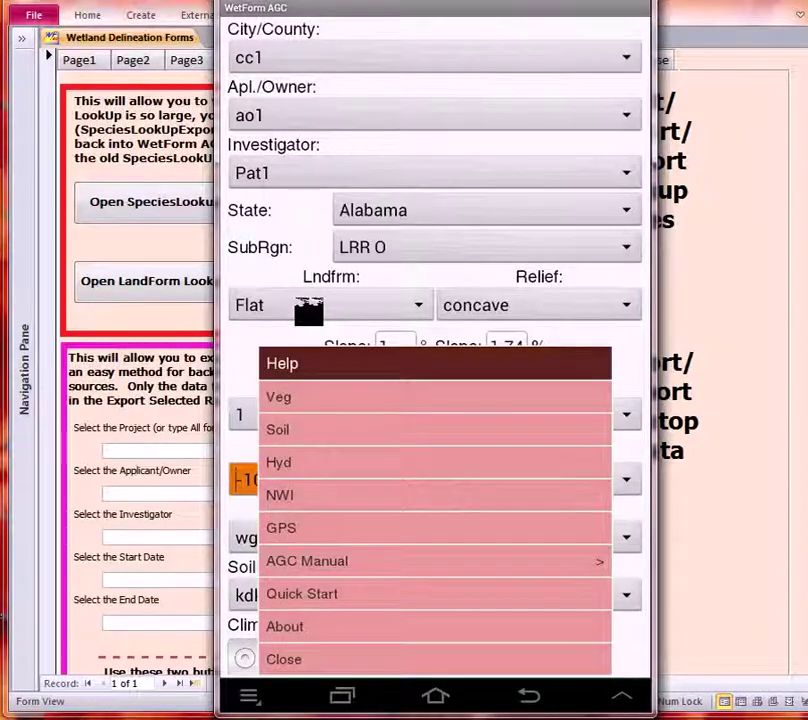
{"action": "left_click", "coordinate": [435, 627]}
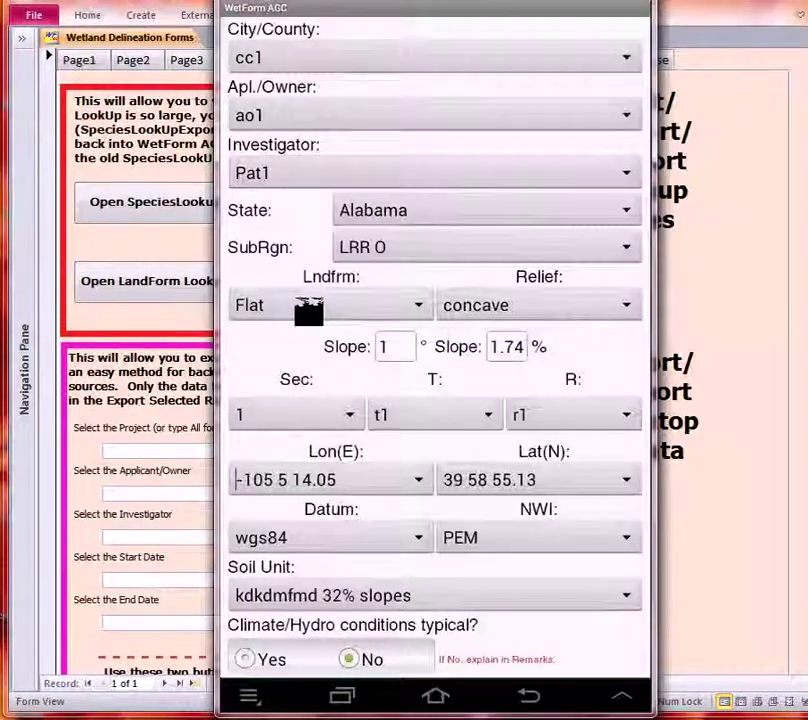